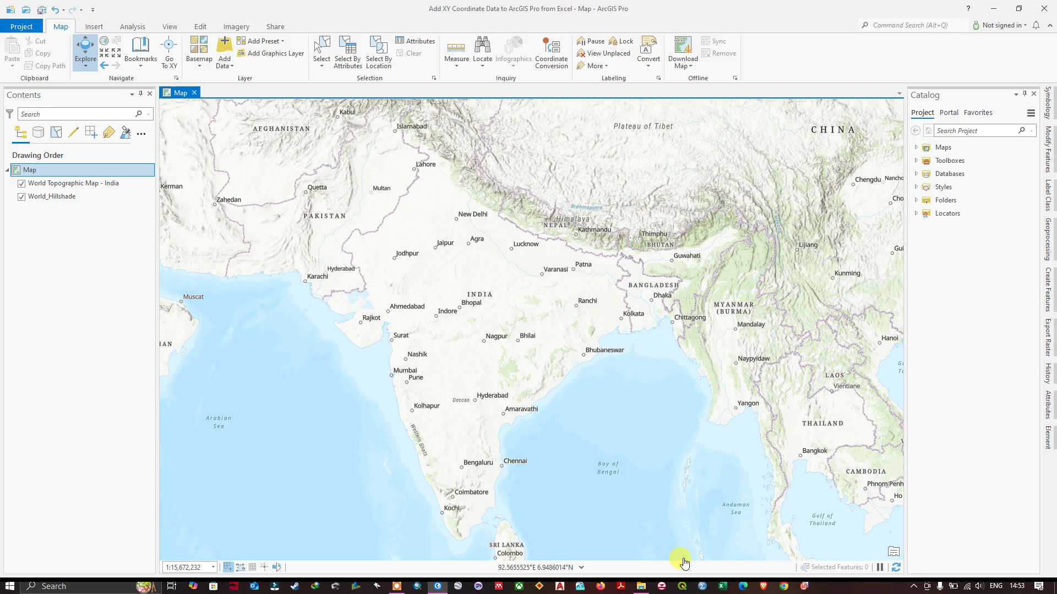
- Open the Water Quality Station wise 1 workbook from the Excel folder and examine its Latitude and Longitude columns
{"action": "left_click", "coordinate": [641, 586]}
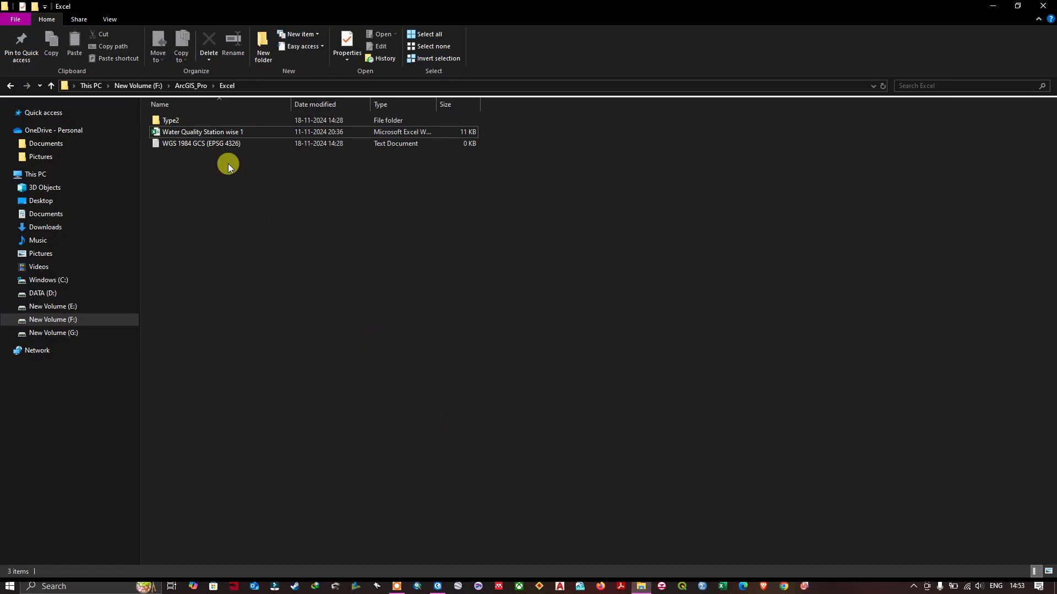
{"action": "double_click", "coordinate": [219, 134]}
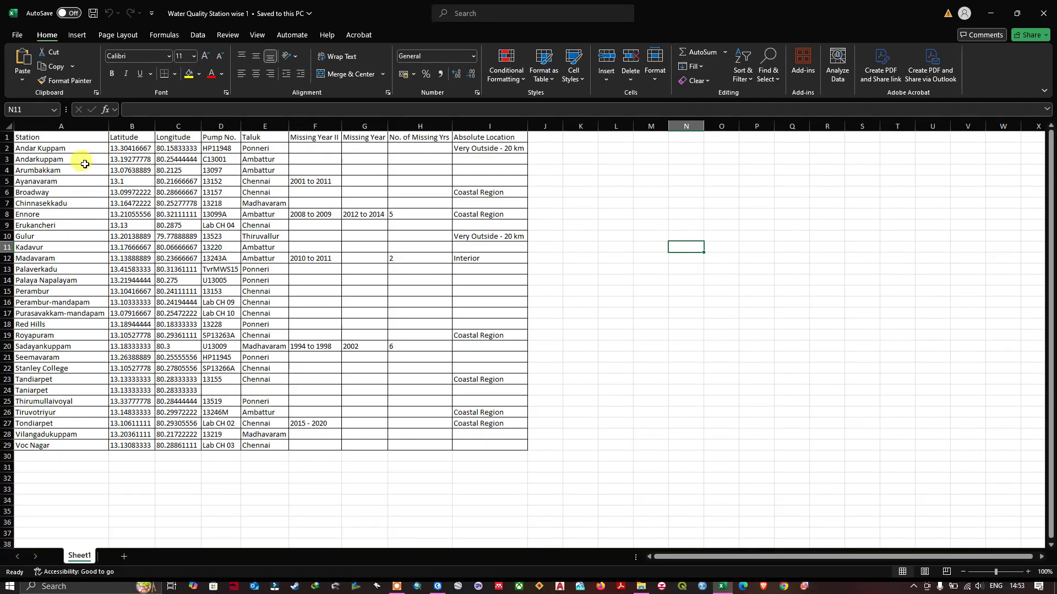
{"action": "left_click", "coordinate": [139, 126]}
{"action": "left_click", "coordinate": [175, 125]}
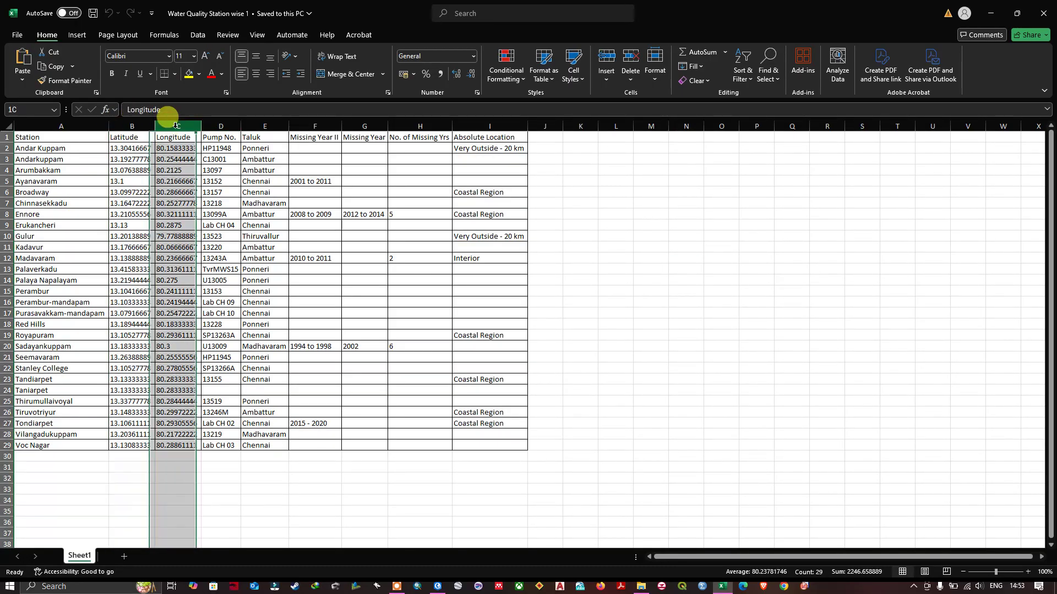
{"action": "left_click", "coordinate": [124, 148]}
{"action": "mouse_move", "coordinate": [125, 148]}
{"action": "left_mouse_down"}
{"action": "mouse_move", "coordinate": [165, 159]}
{"action": "mouse_move", "coordinate": [149, 330]}
{"action": "mouse_move", "coordinate": [170, 438]}
{"action": "left_mouse_up"}
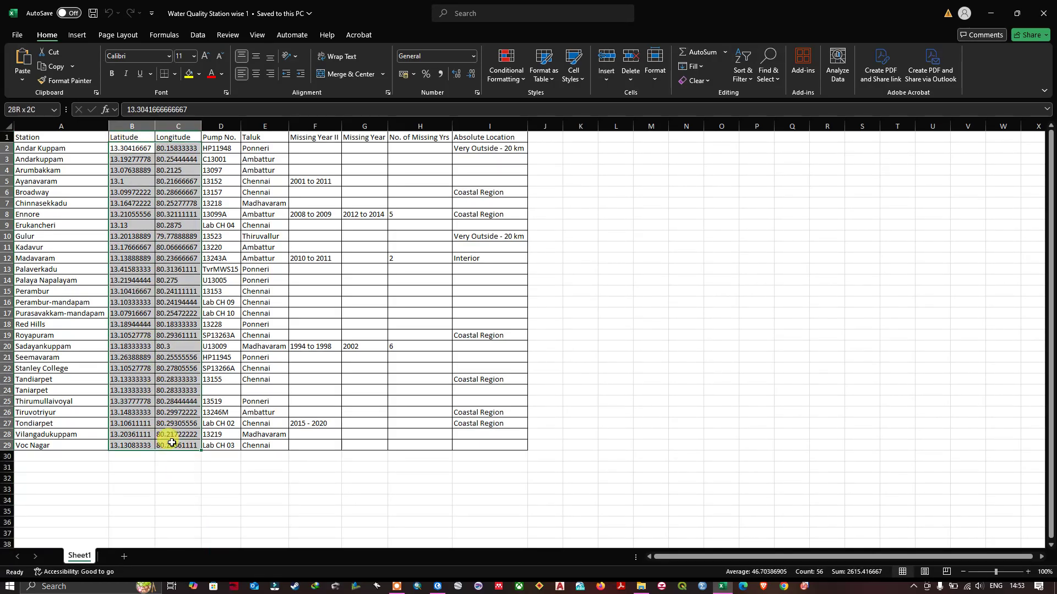
{"action": "left_click", "coordinate": [129, 226]}
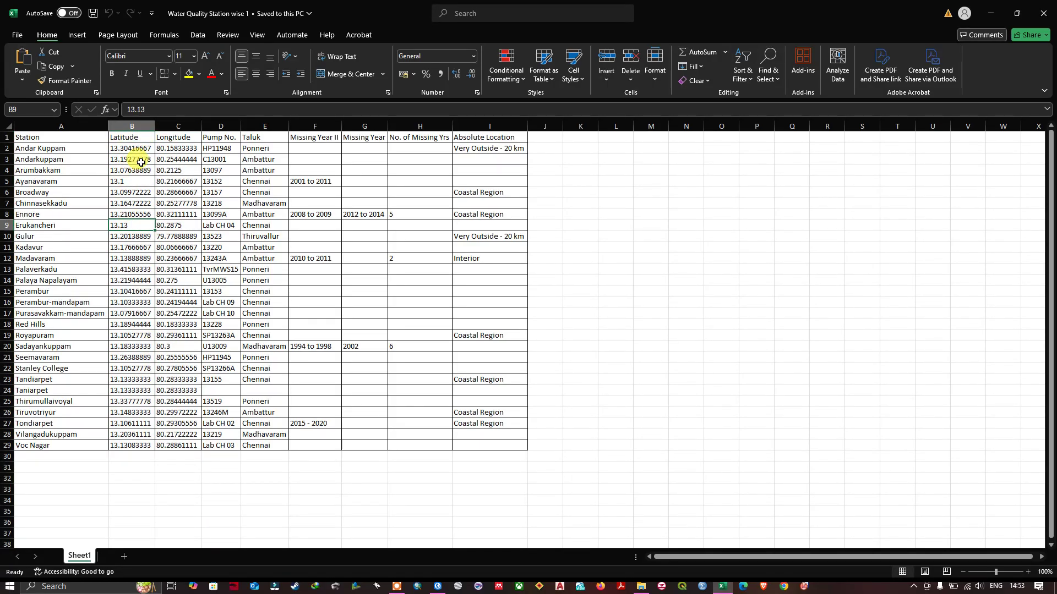
- Check the WGS 1984 GCS (EPSG 4326) text file's name in the Excel folder and return to the workbook
{"action": "left_click", "coordinate": [640, 587]}
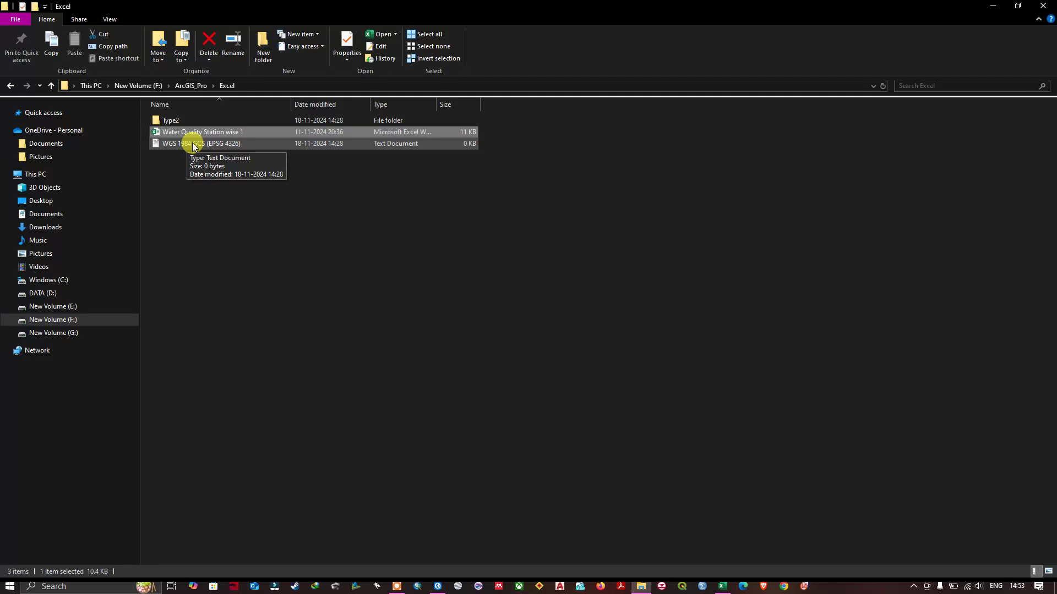
{"action": "left_click", "coordinate": [228, 143]}
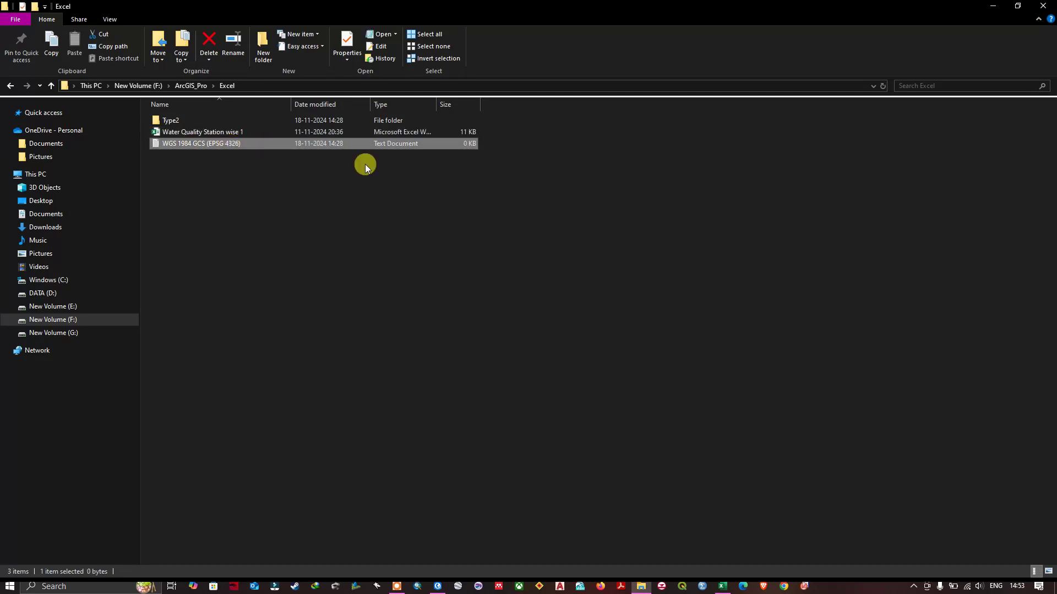
{"action": "left_click", "coordinate": [722, 586]}
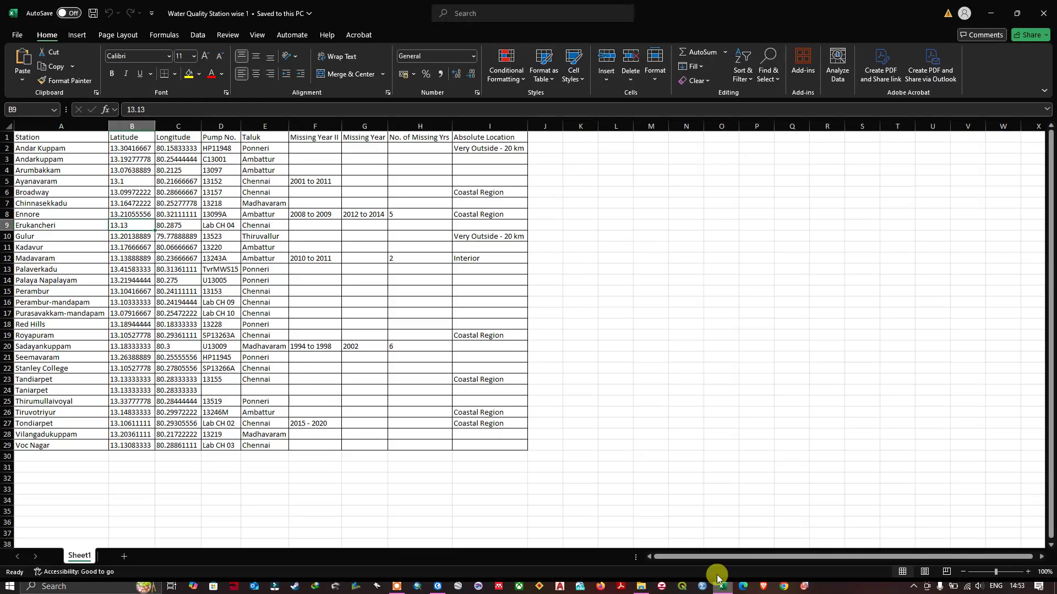
{"action": "left_click", "coordinate": [591, 314]}
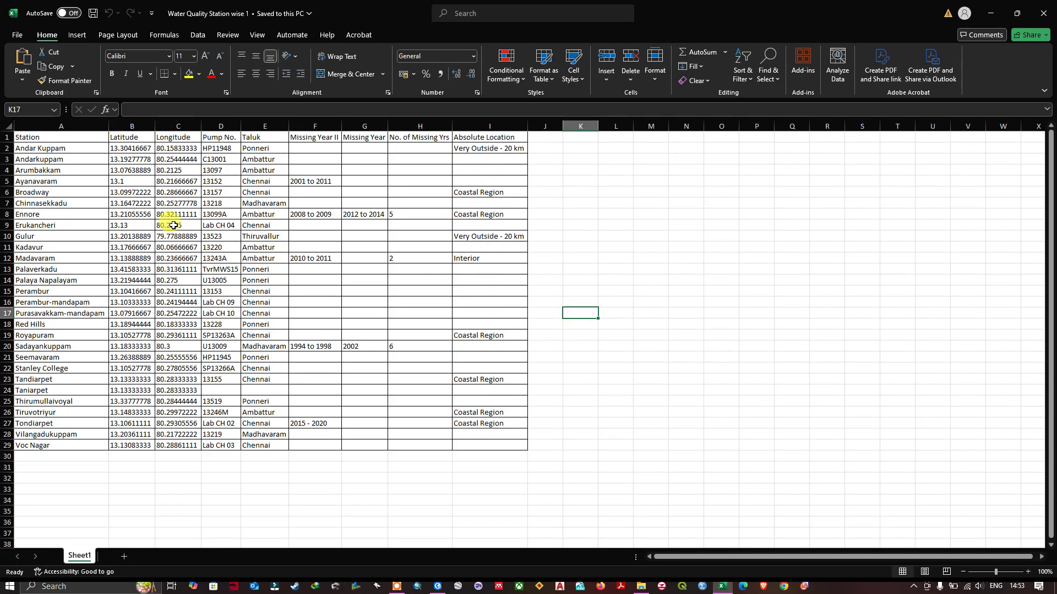
- Save a copy of the workbook in the Excel folder as CSV (Comma delimited), named Water Quality Station wise 1
{"action": "left_click", "coordinate": [17, 36]}
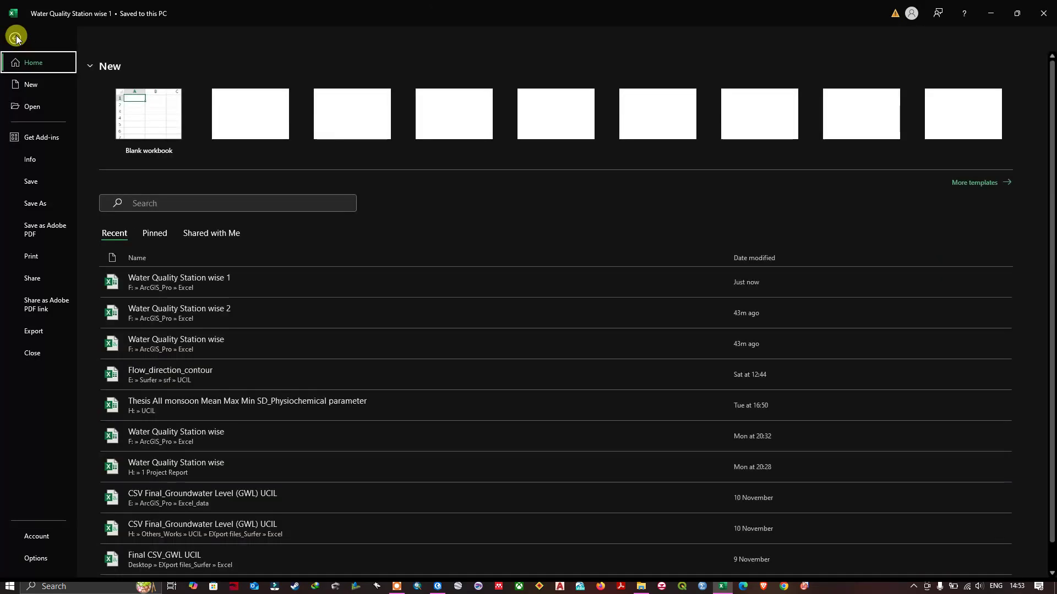
{"action": "left_click", "coordinate": [48, 208]}
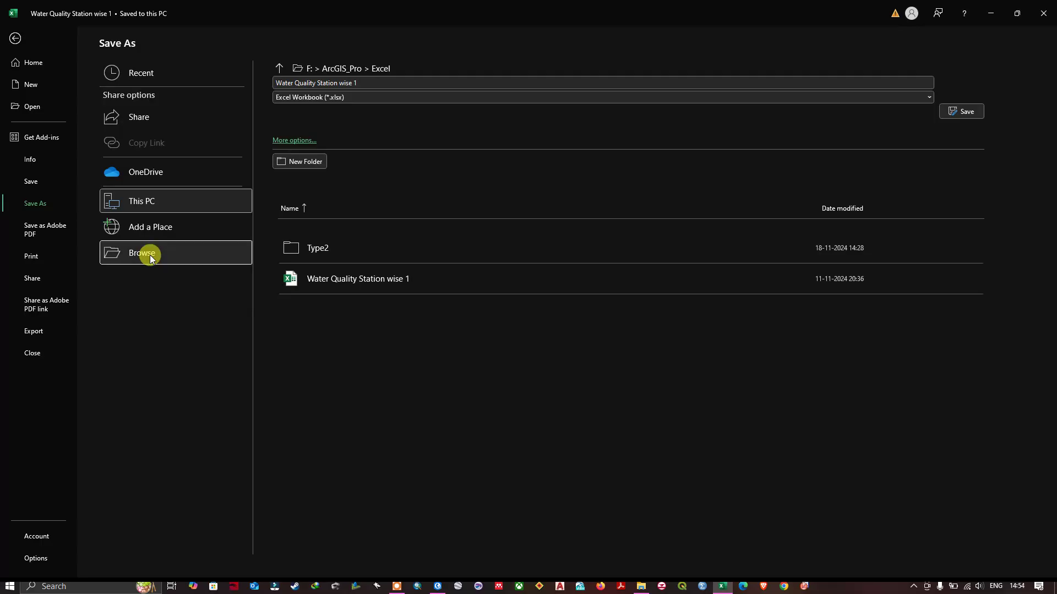
{"action": "left_click", "coordinate": [150, 254]}
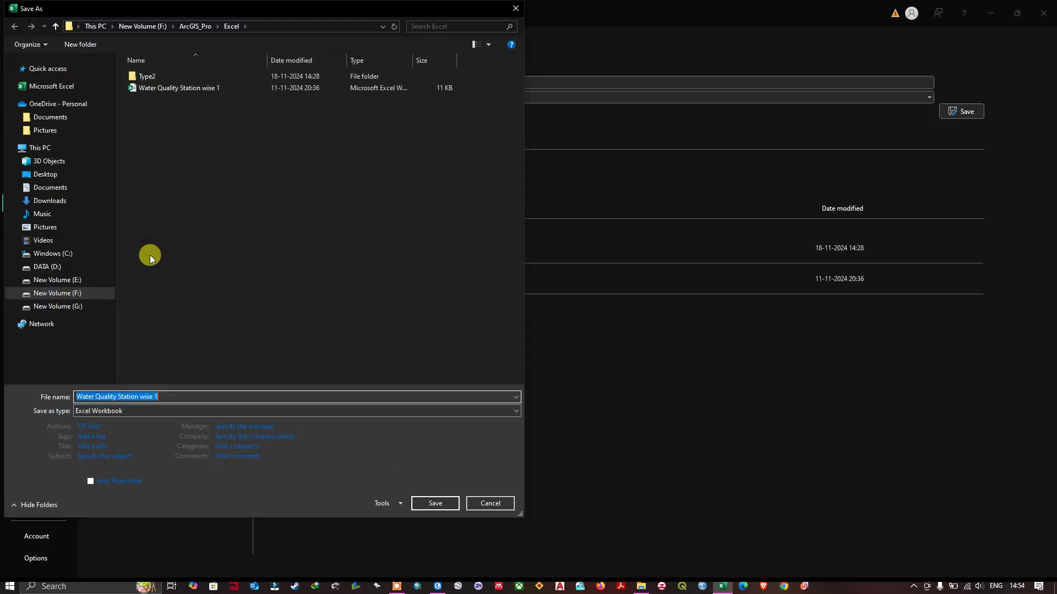
{"action": "left_click", "coordinate": [121, 410]}
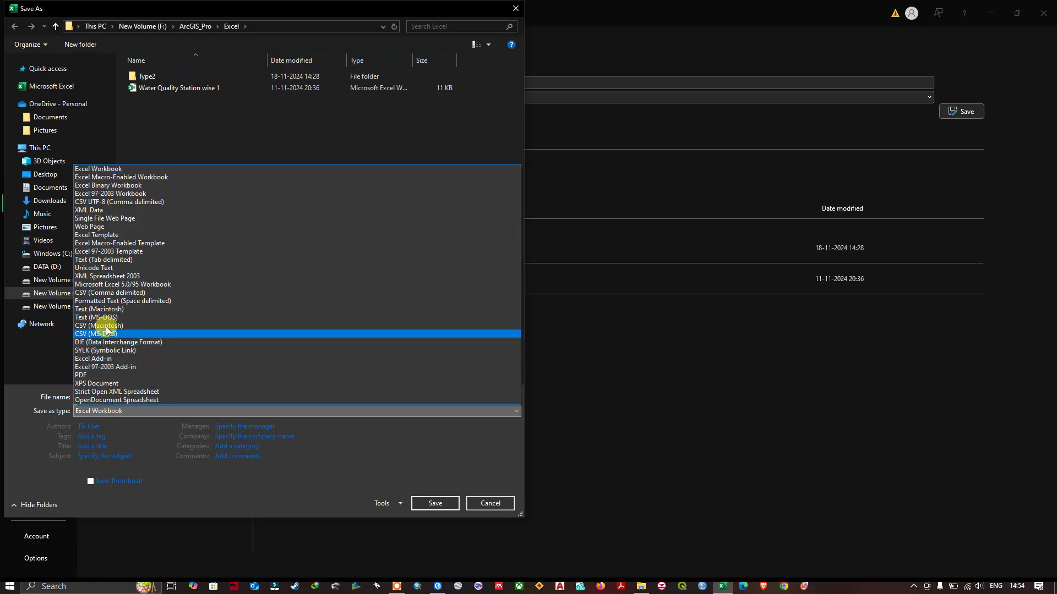
{"action": "left_click", "coordinate": [128, 295]}
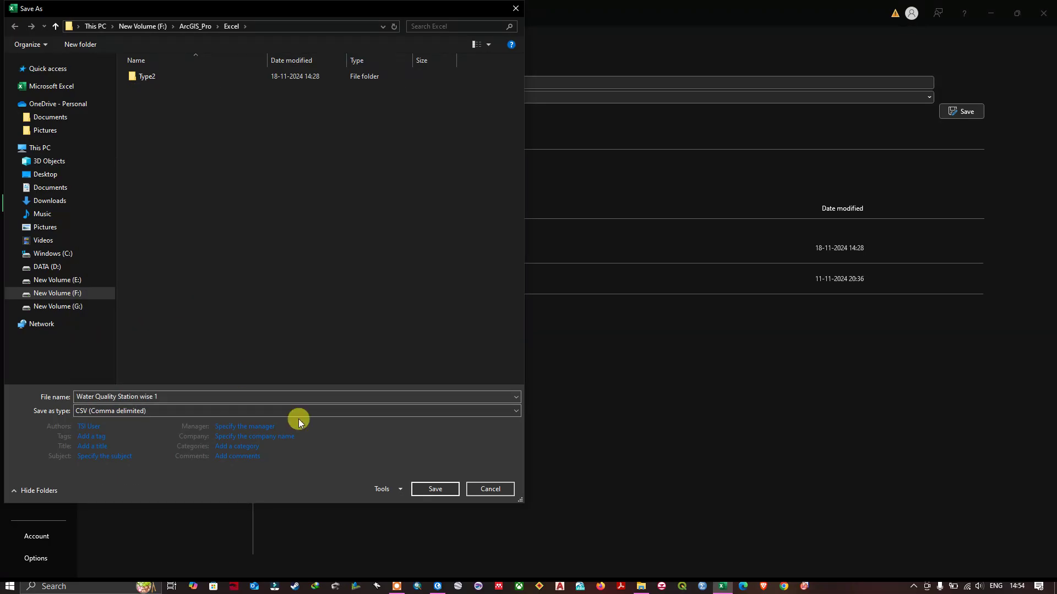
{"action": "left_click", "coordinate": [443, 490]}
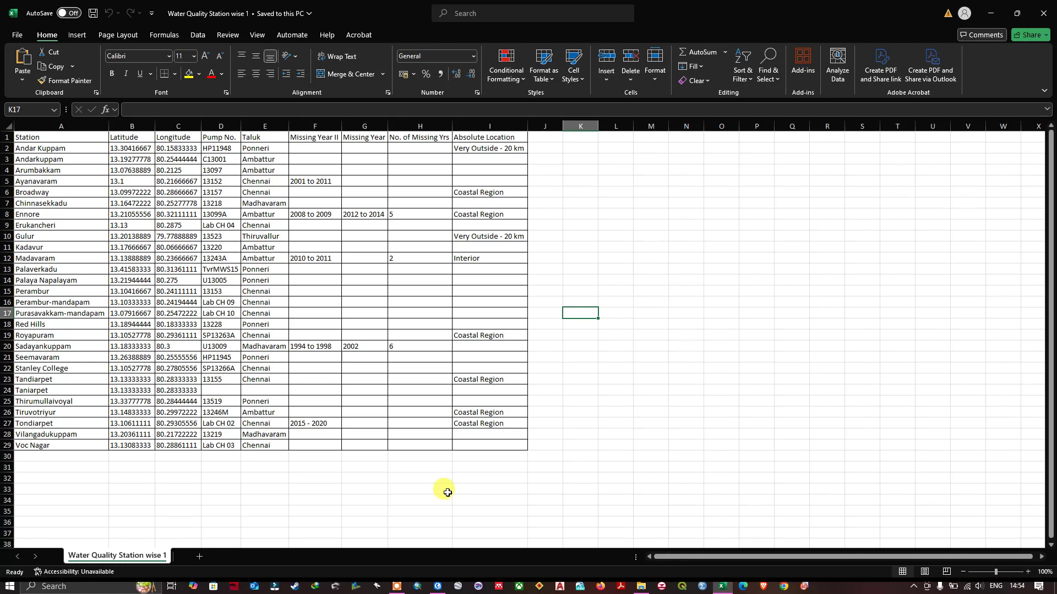
{"action": "left_click", "coordinate": [481, 488]}
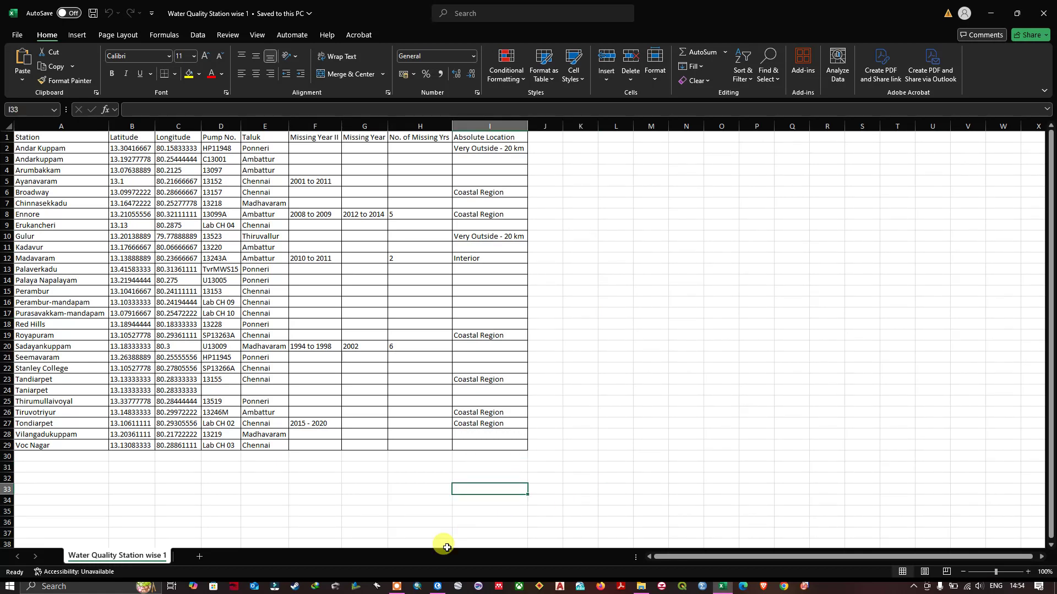
- Switch to ArcGIS Pro and set the map's XY coordinate system to WGS 1984 from the World geographic coordinate systems
{"action": "left_click", "coordinate": [439, 587]}
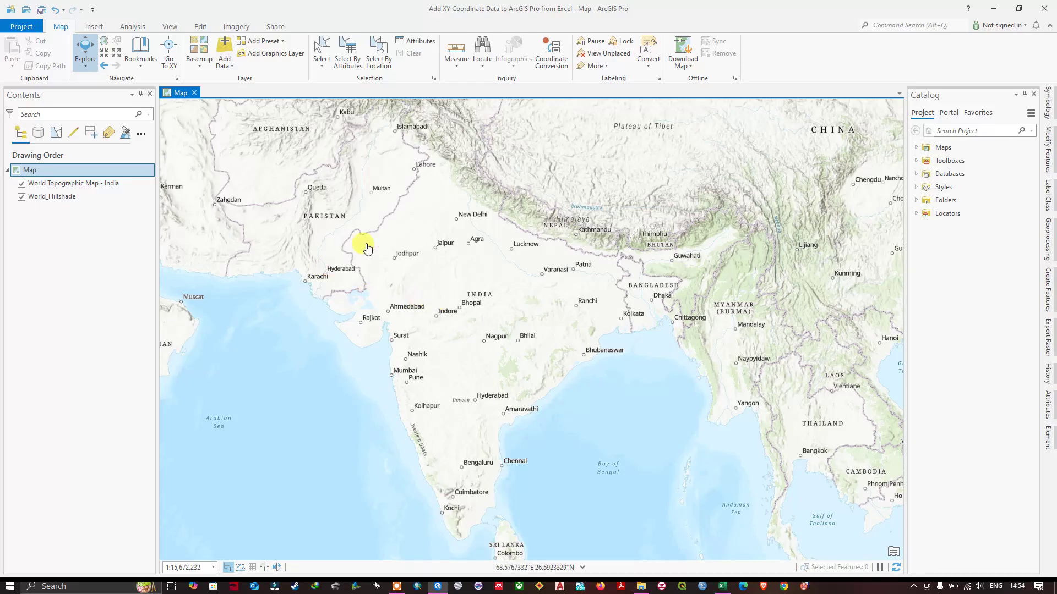
{"action": "right_click", "coordinate": [65, 173]}
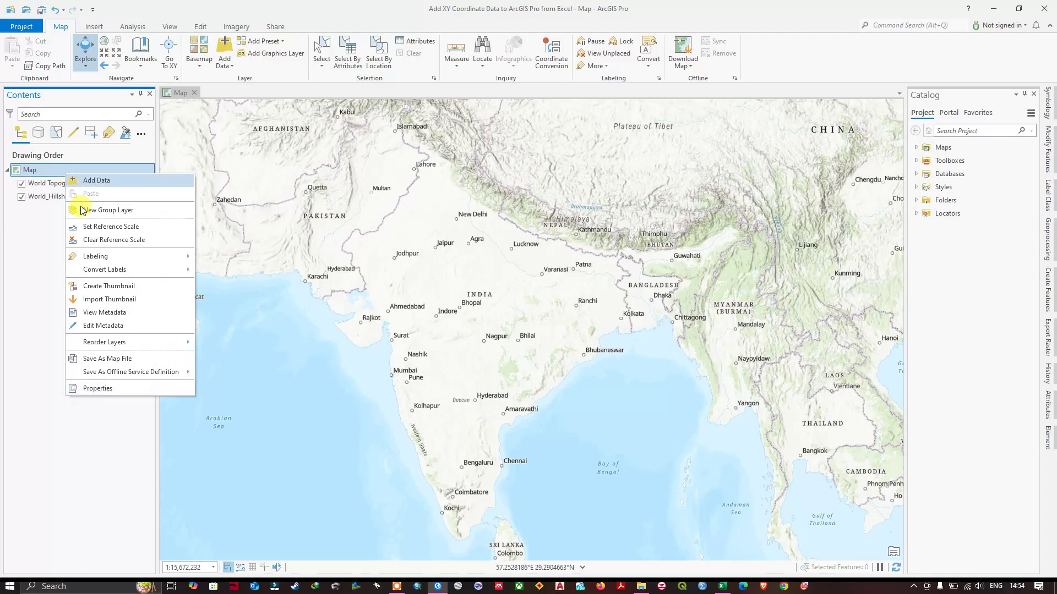
{"action": "left_click", "coordinate": [142, 389]}
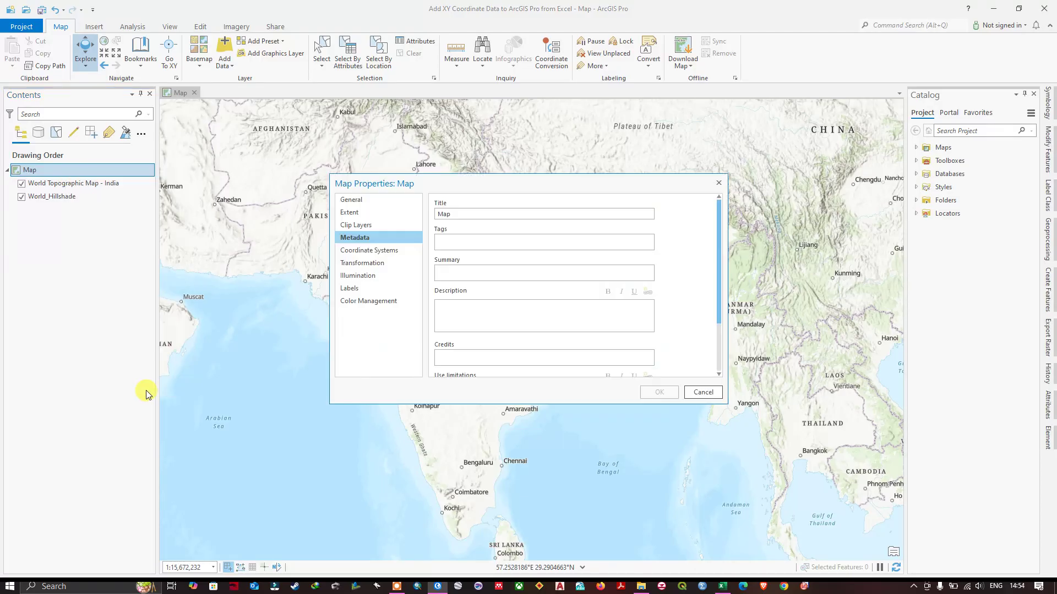
{"action": "left_click", "coordinate": [369, 252]}
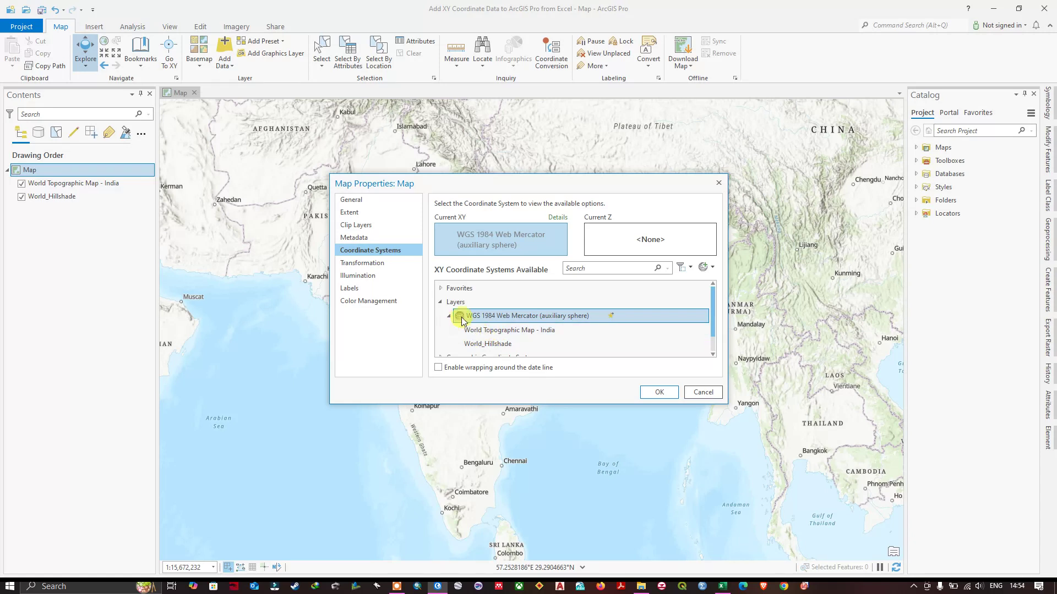
{"action": "scroll", "coordinate": [462, 321], "scroll_direction": "down", "scroll_amount": 1}
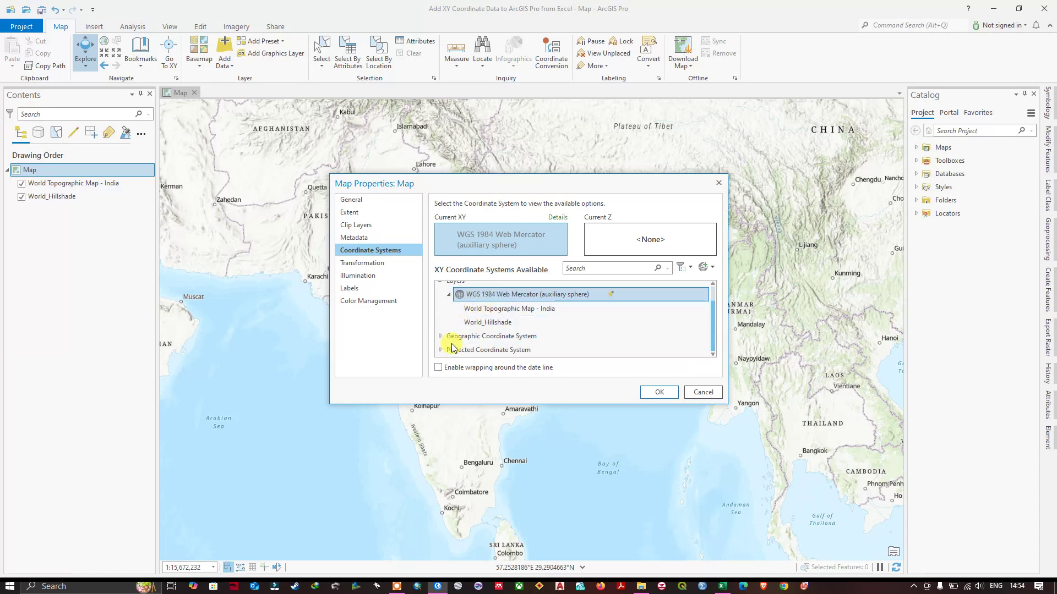
{"action": "scroll", "coordinate": [447, 344], "scroll_direction": "up", "scroll_amount": 1}
{"action": "scroll", "coordinate": [445, 341], "scroll_direction": "down", "scroll_amount": 1}
{"action": "left_click", "coordinate": [441, 339]}
{"action": "scroll", "coordinate": [484, 333], "scroll_direction": "down", "scroll_amount": 3}
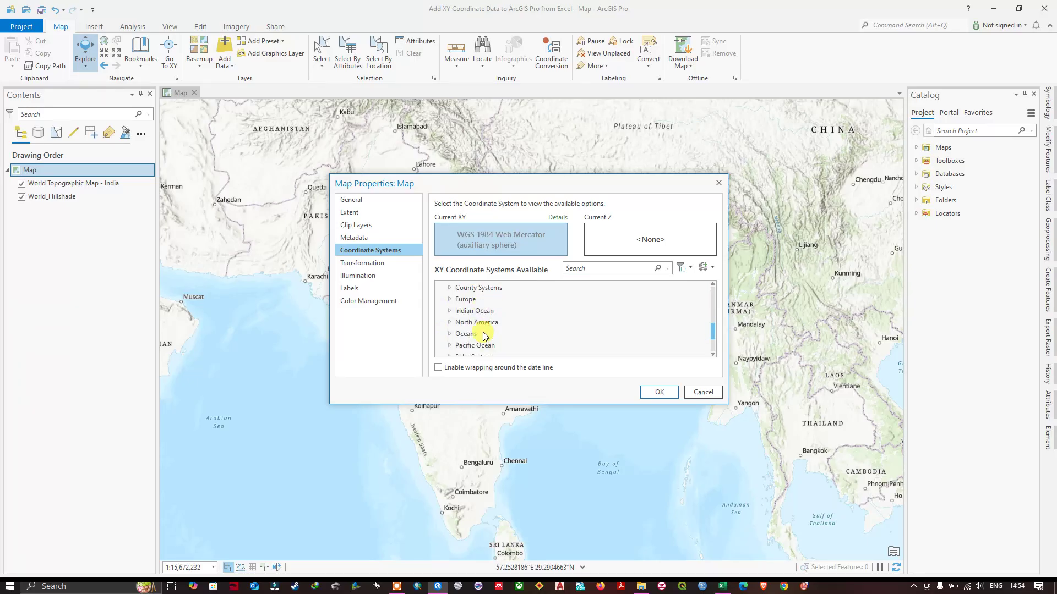
{"action": "scroll", "coordinate": [484, 336], "scroll_direction": "down", "scroll_amount": 2}
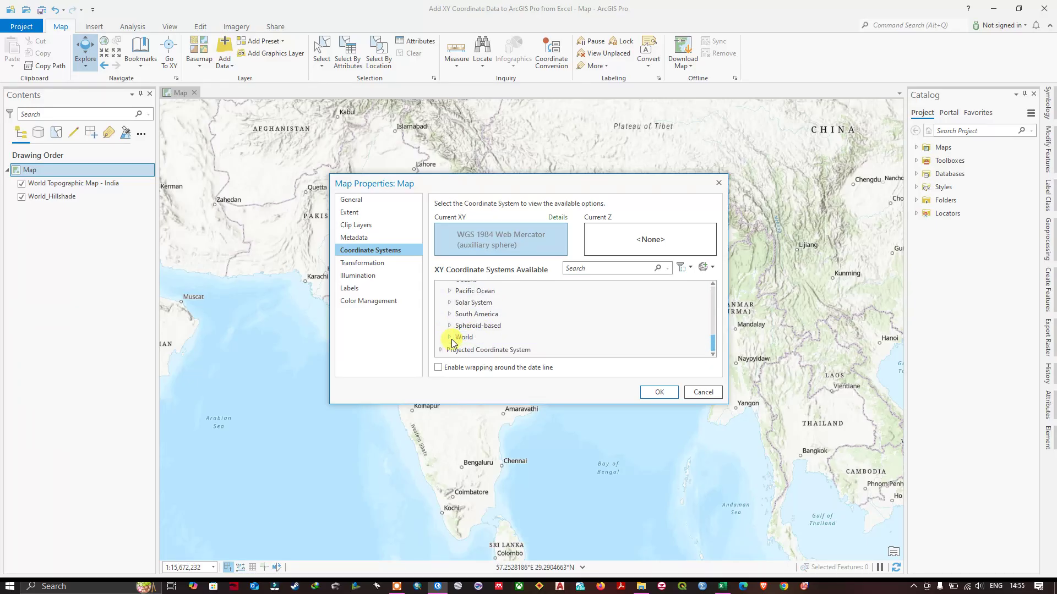
{"action": "left_click", "coordinate": [450, 337]}
{"action": "scroll", "coordinate": [467, 338], "scroll_direction": "down", "scroll_amount": 3}
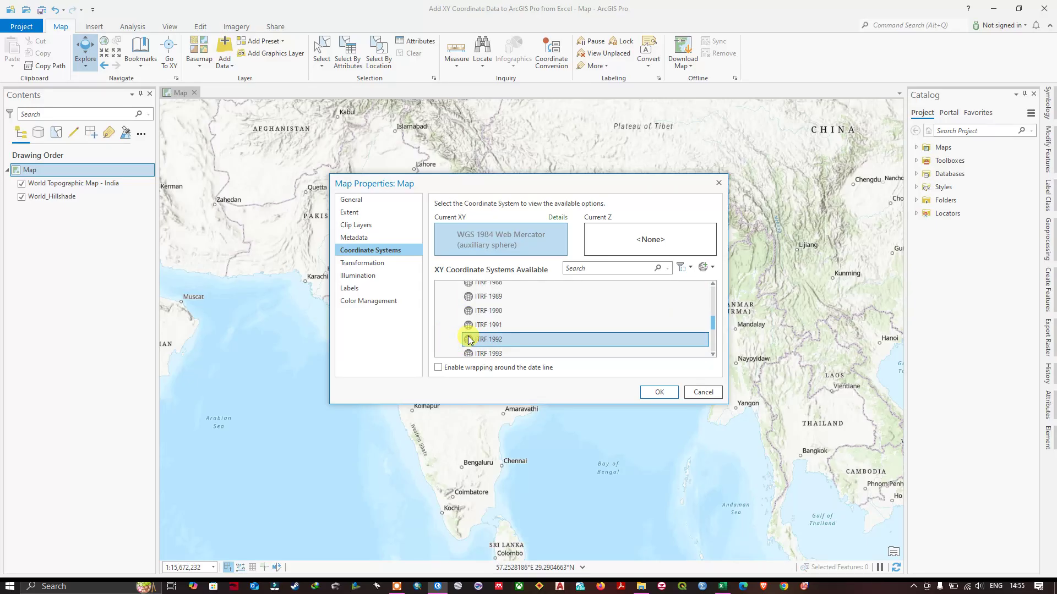
{"action": "scroll", "coordinate": [468, 339], "scroll_direction": "down", "scroll_amount": 3}
{"action": "left_click", "coordinate": [470, 341]}
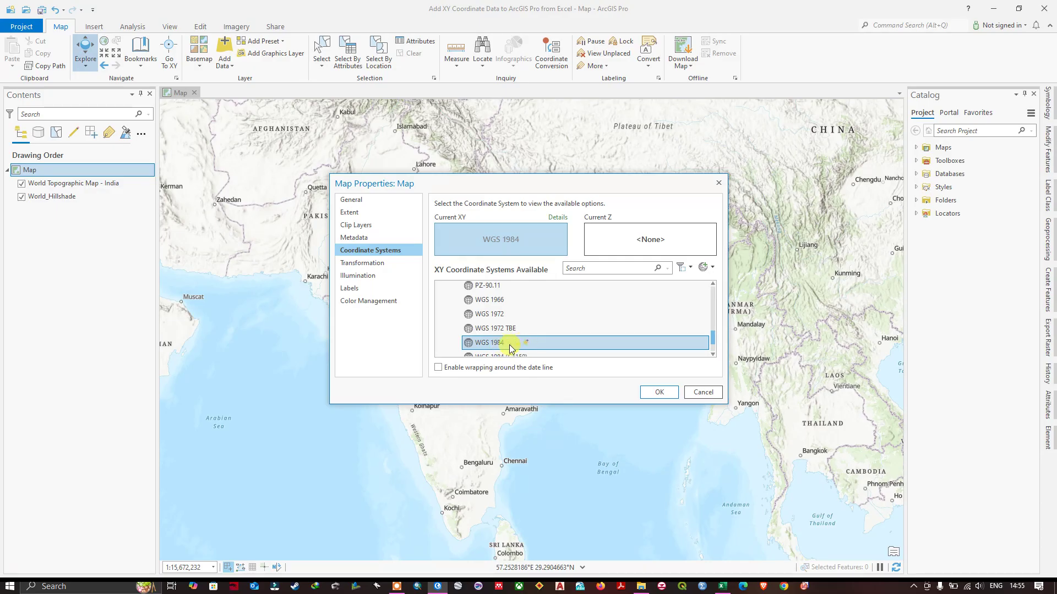
{"action": "left_click", "coordinate": [659, 392]}
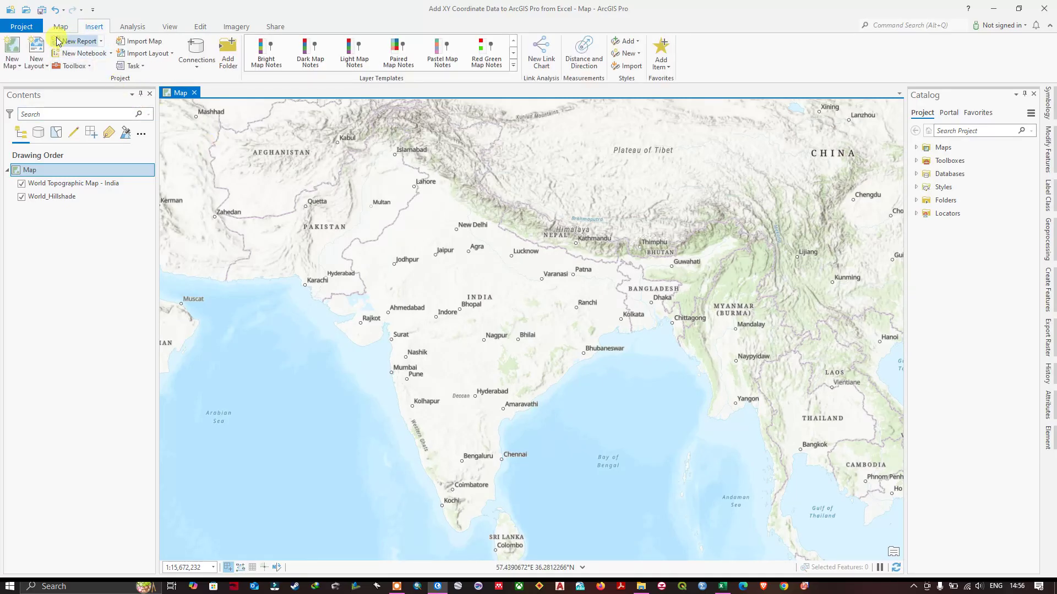
- Add Water Quality Station wise 1.csv from the Excel folder to the map as a standalone table
{"action": "left_click", "coordinate": [61, 29]}
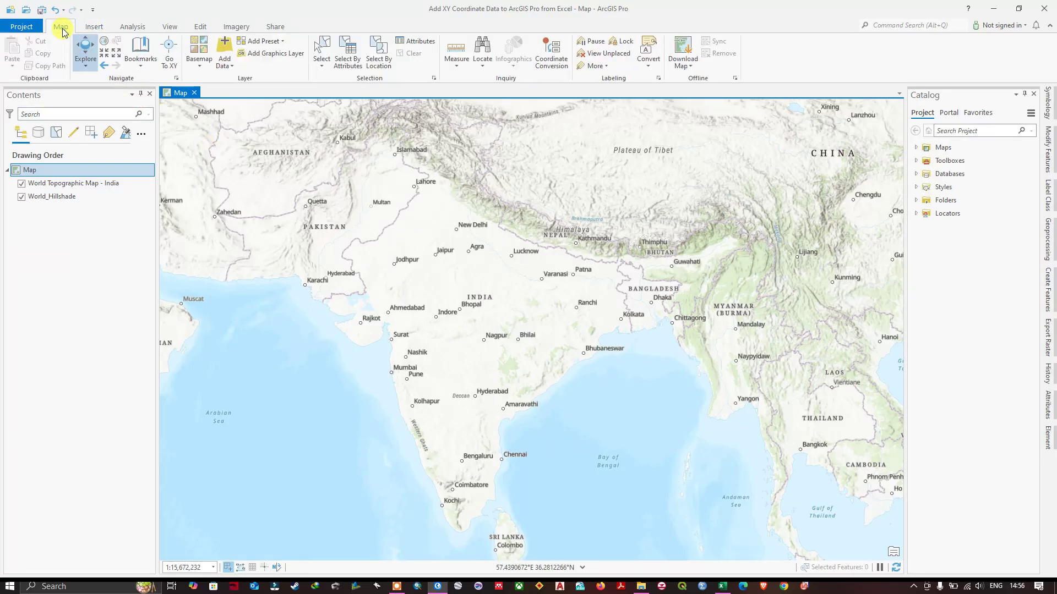
{"action": "left_click", "coordinate": [227, 50]}
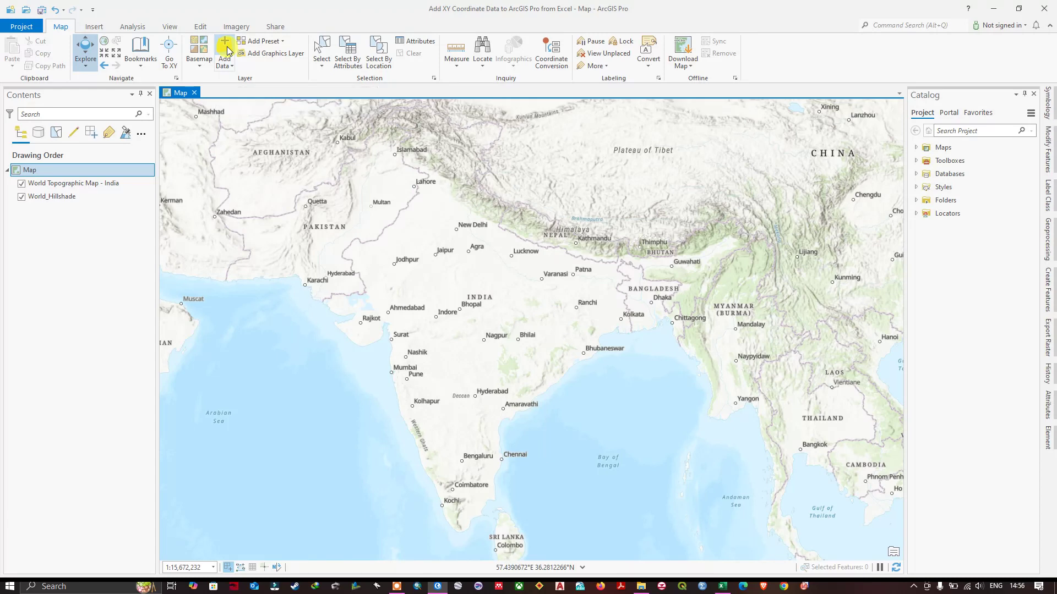
{"action": "left_click", "coordinate": [319, 241]}
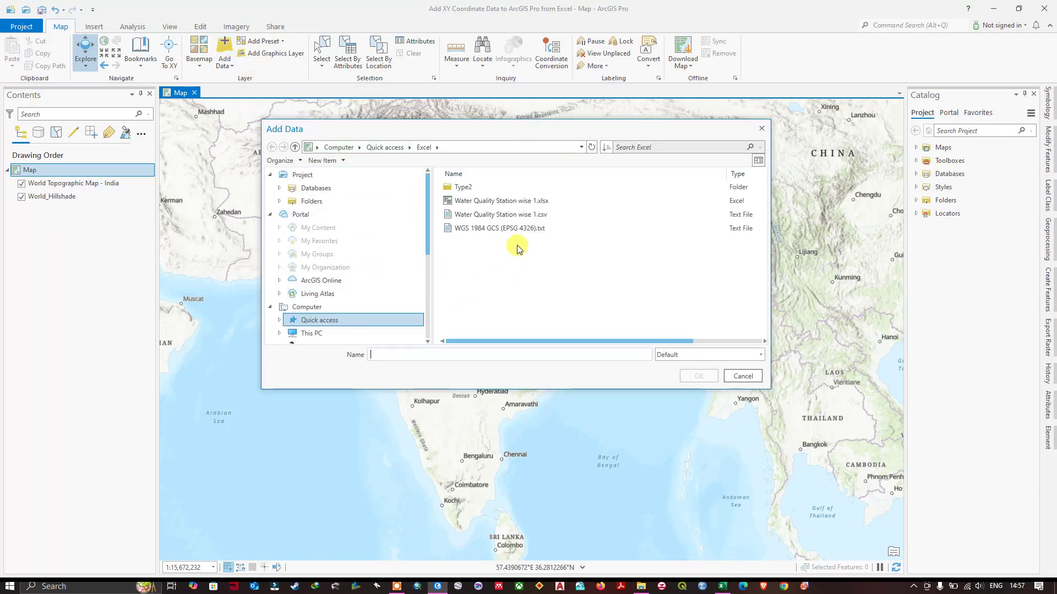
{"action": "left_click", "coordinate": [474, 228]}
{"action": "left_click", "coordinate": [507, 215]}
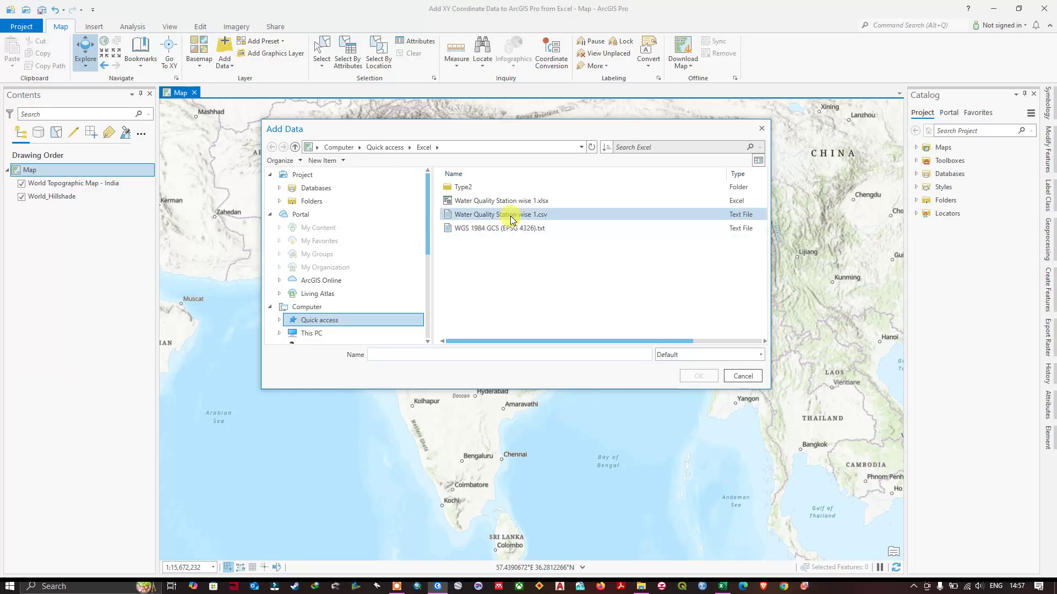
{"action": "left_click", "coordinate": [519, 218]}
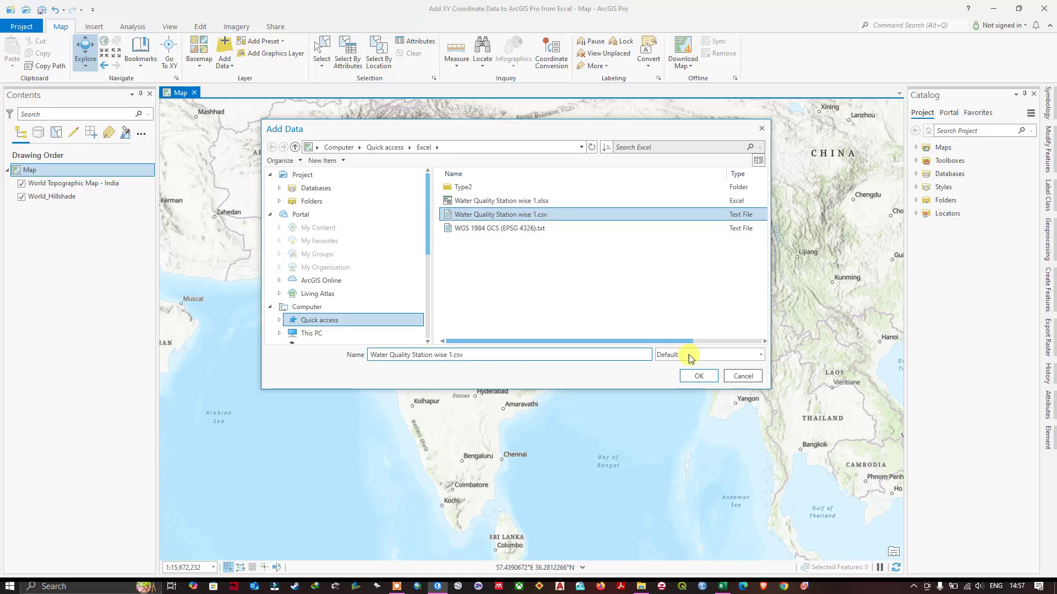
{"action": "left_click", "coordinate": [705, 377]}
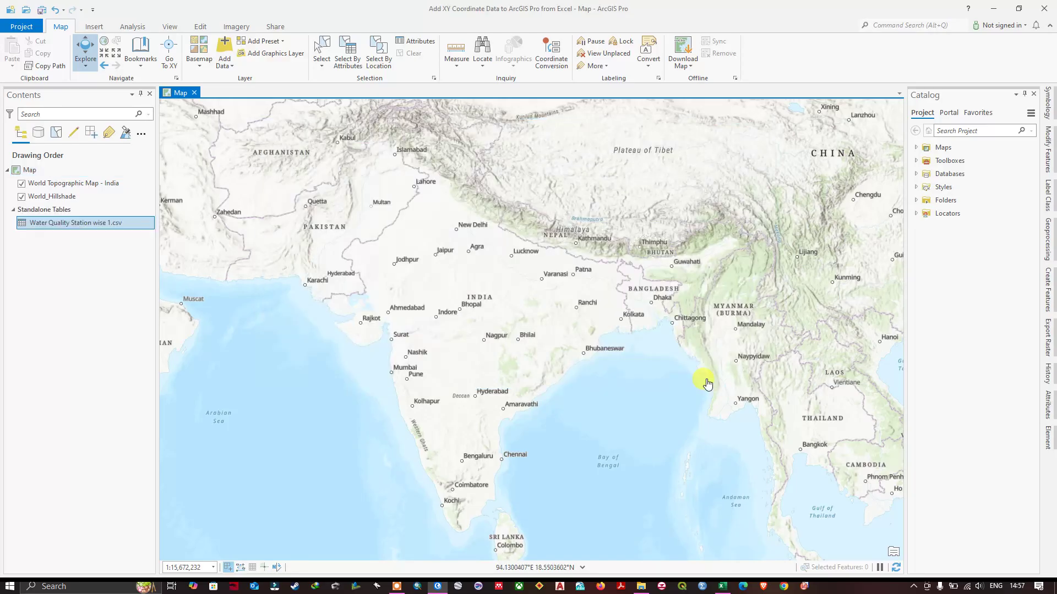
- Display the Water Quality Station wise 1.csv table as XY points, with Longitude as X, Latitude as Y and coordinate system GCS_WGS_1984
{"action": "right_click", "coordinate": [96, 225]}
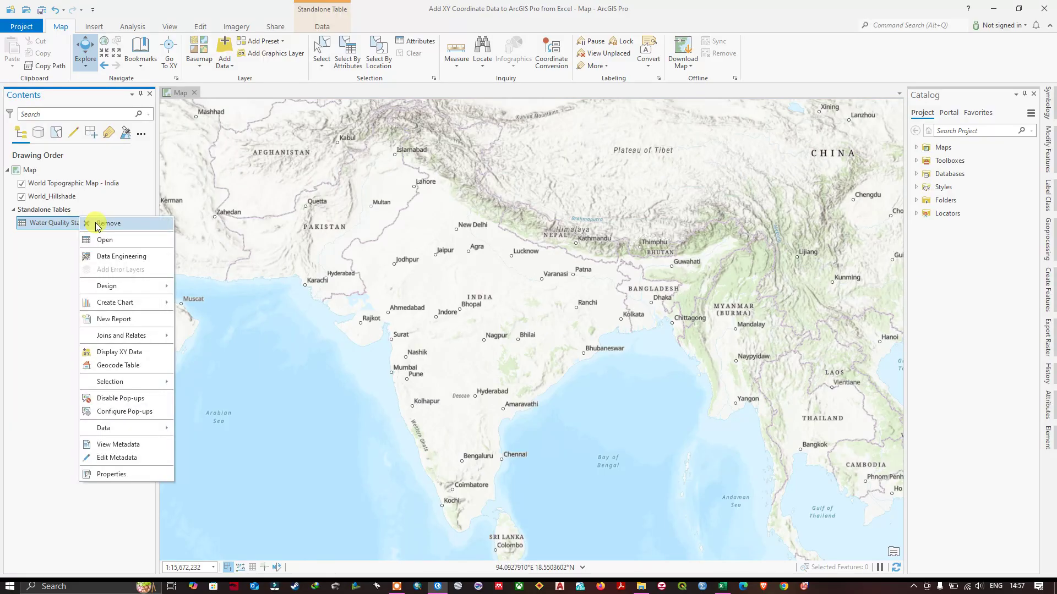
{"action": "left_click", "coordinate": [119, 352]}
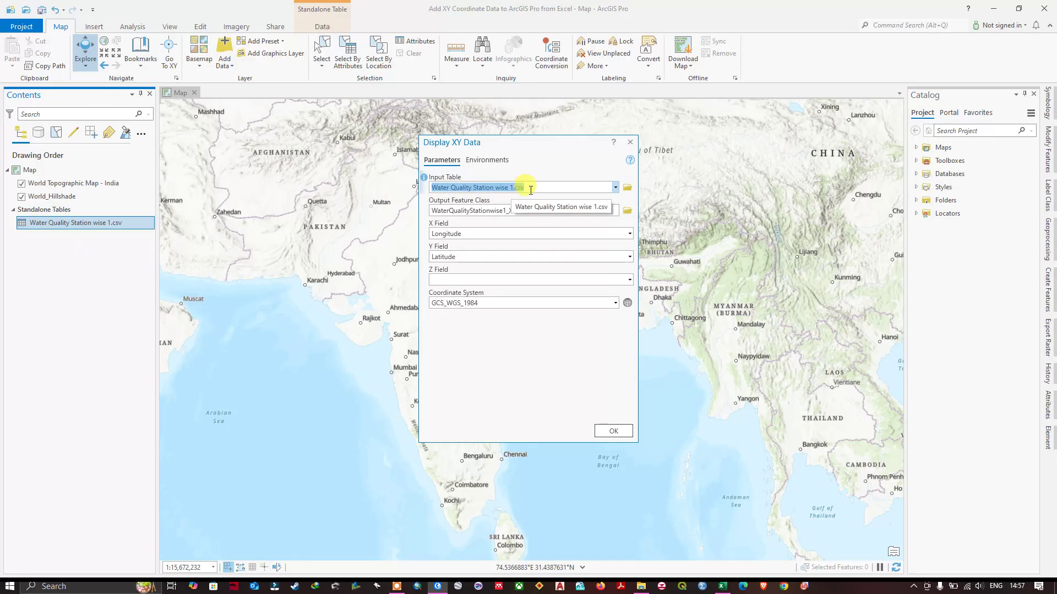
{"action": "left_click", "coordinate": [615, 188]}
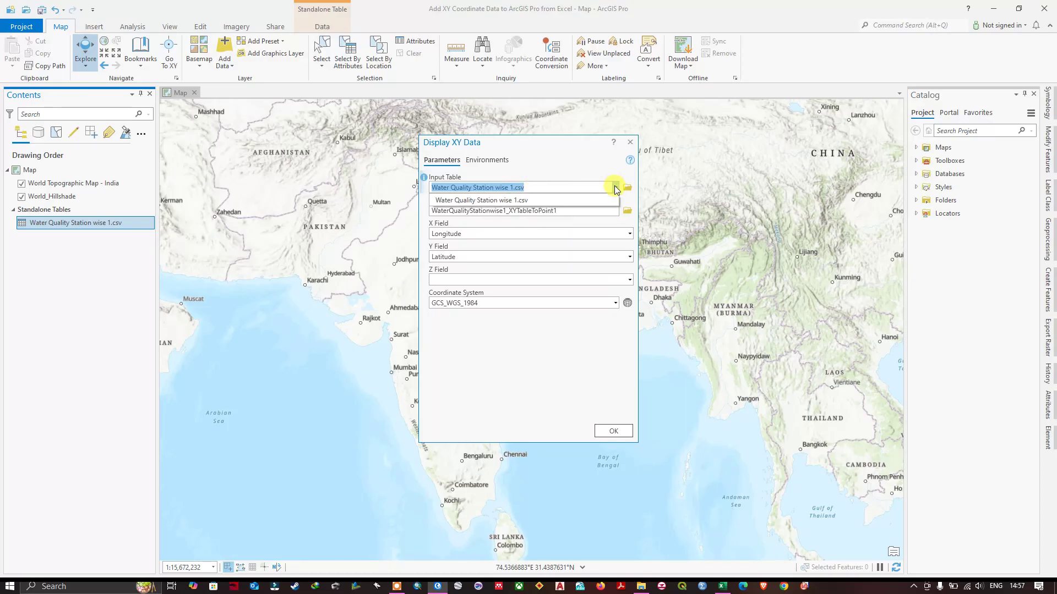
{"action": "left_click", "coordinate": [616, 188]}
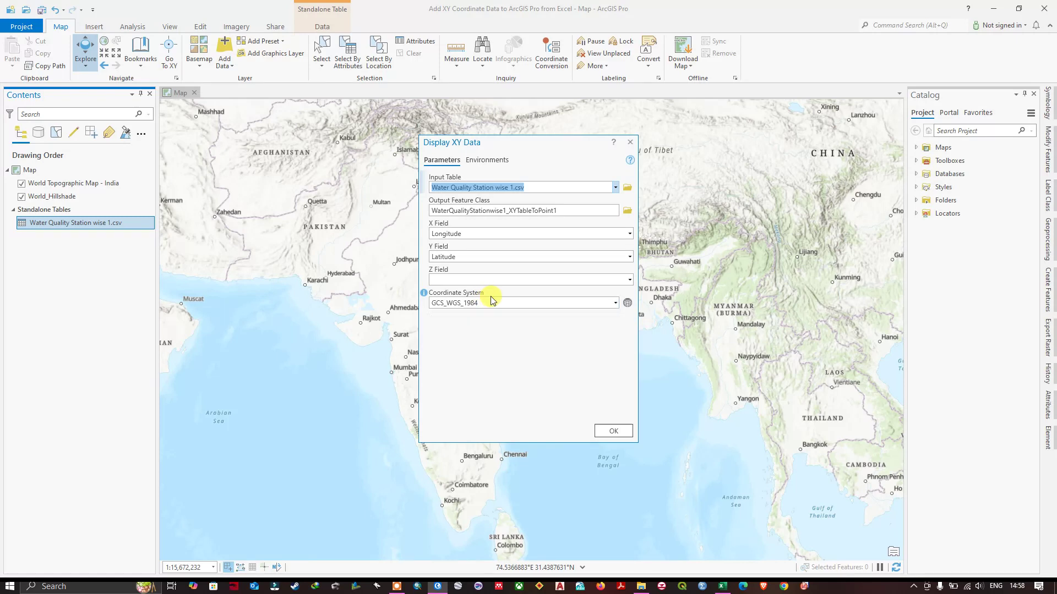
{"action": "left_click", "coordinate": [605, 430]}
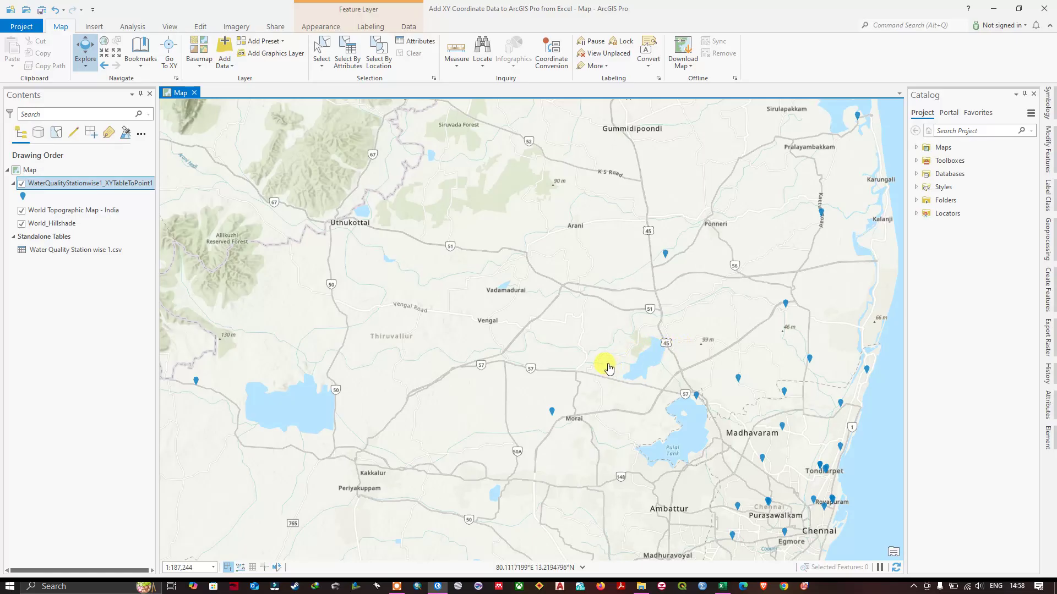
{"action": "left_click_drag", "start_coordinate": [600, 364], "coordinate": [399, 283]}
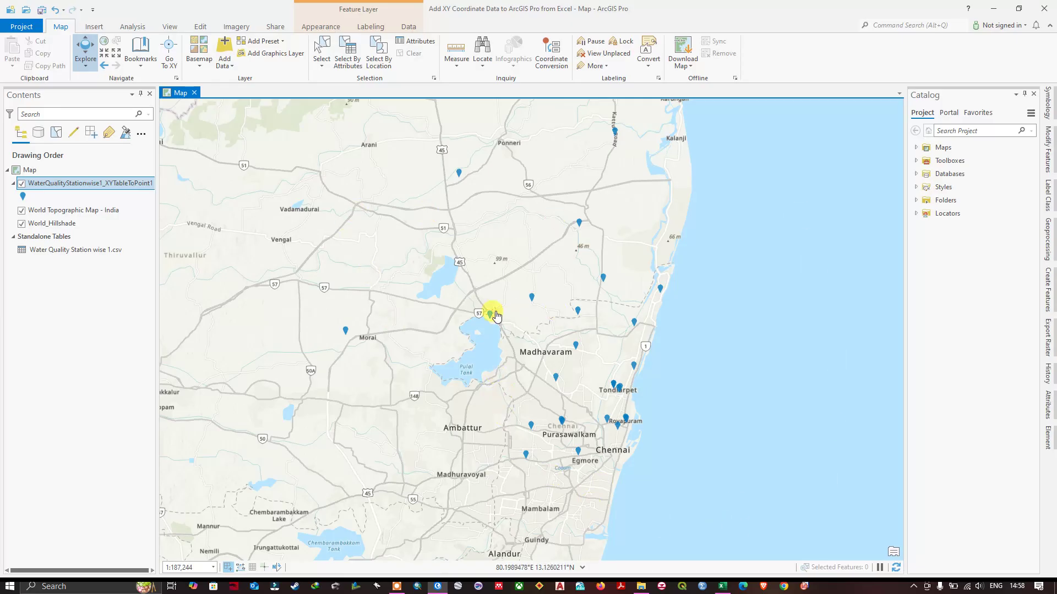
- Open the attribute table of the plotted station points and review its records down to the last row
{"action": "right_click", "coordinate": [90, 185]}
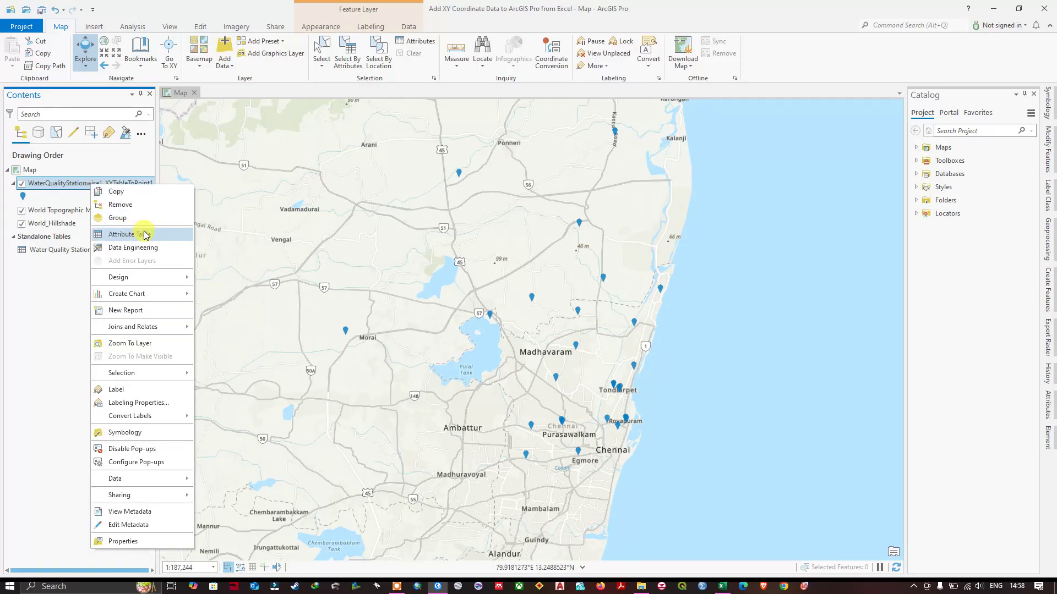
{"action": "left_click", "coordinate": [145, 235]}
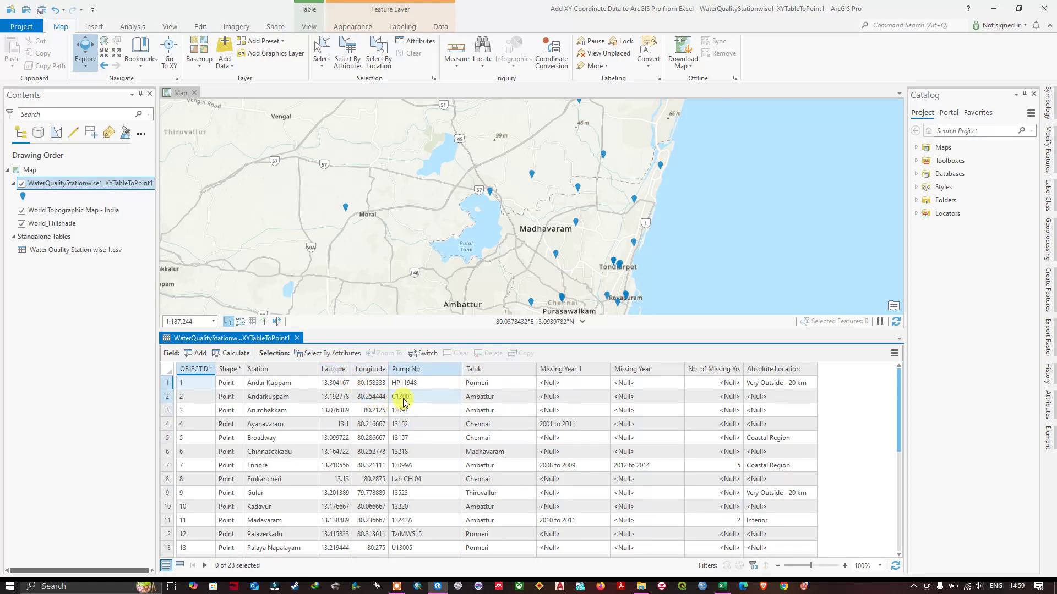
{"action": "scroll", "coordinate": [432, 440], "scroll_direction": "down", "scroll_amount": 2}
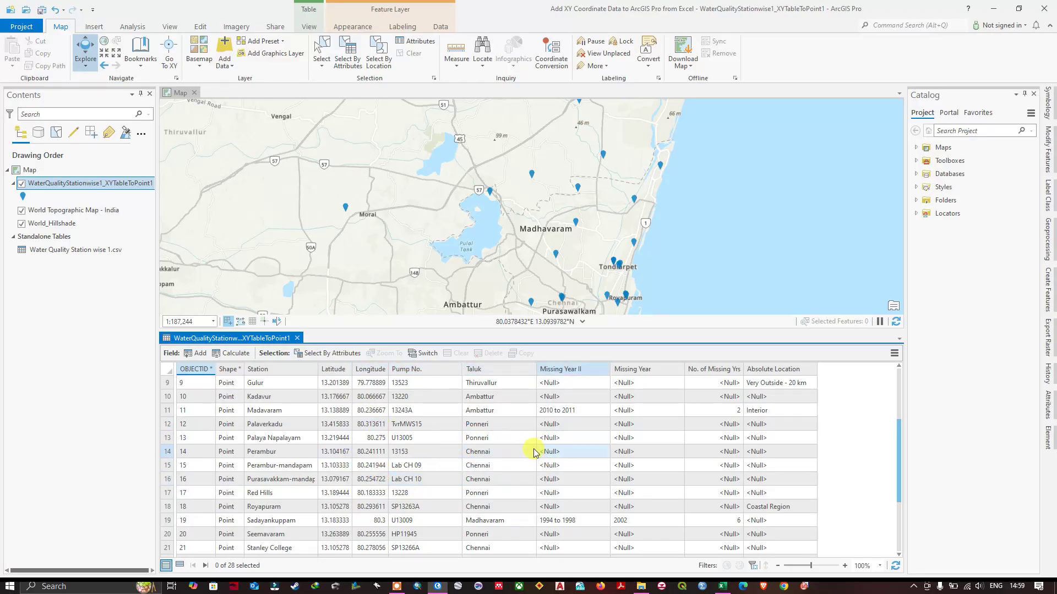
{"action": "scroll", "coordinate": [533, 451], "scroll_direction": "down", "scroll_amount": 2}
{"action": "scroll", "coordinate": [534, 451], "scroll_direction": "down", "scroll_amount": 2}
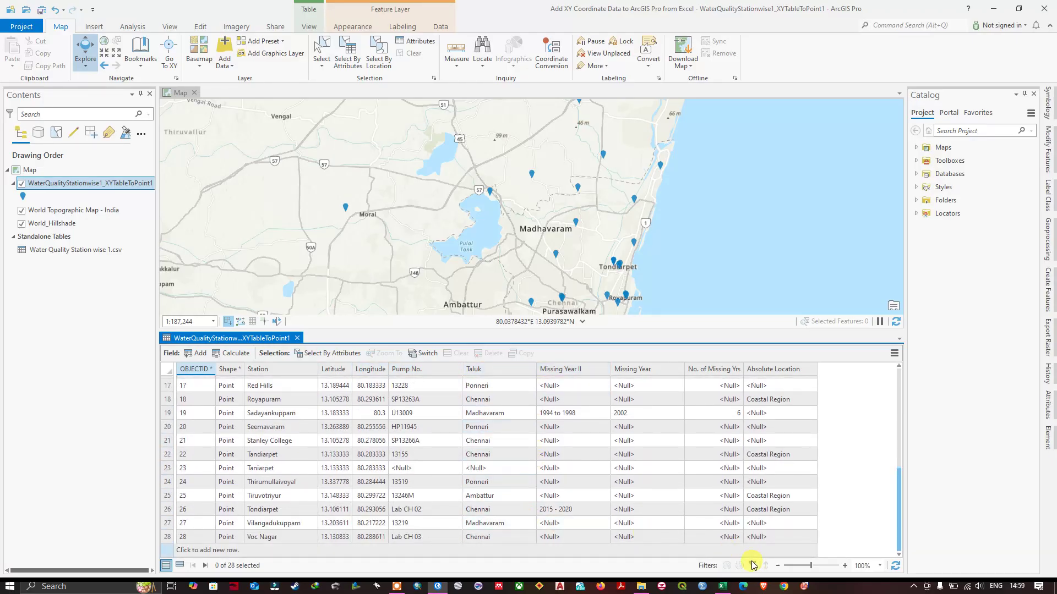
- Compare the records with the station data in the Excel sheet, then return to ArcGIS Pro and close the attribute table
{"action": "left_click", "coordinate": [723, 587]}
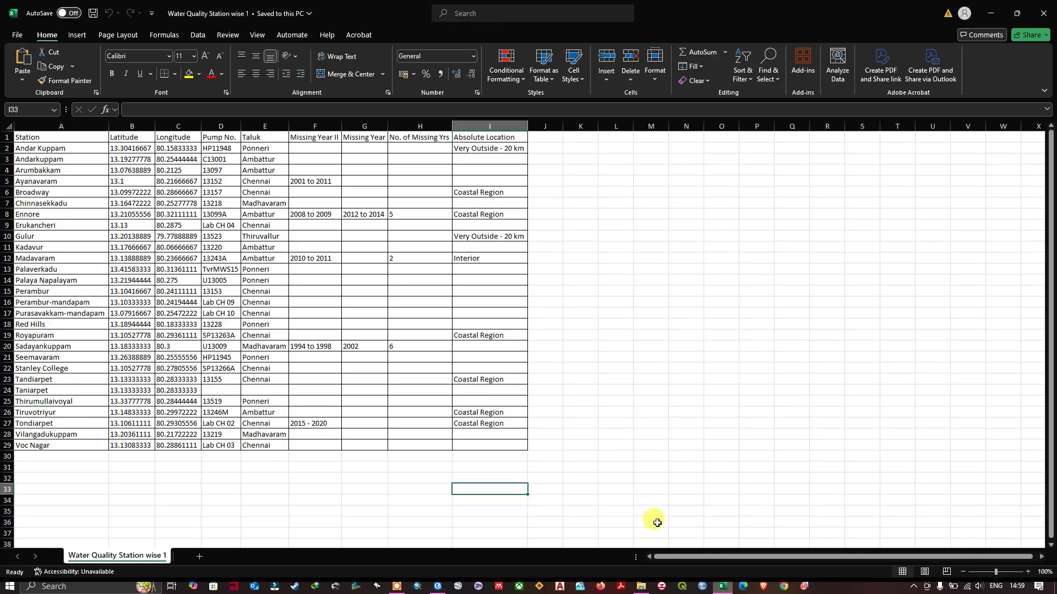
{"action": "left_click", "coordinate": [92, 141]}
{"action": "left_click_drag", "start_coordinate": [93, 142], "coordinate": [517, 443]}
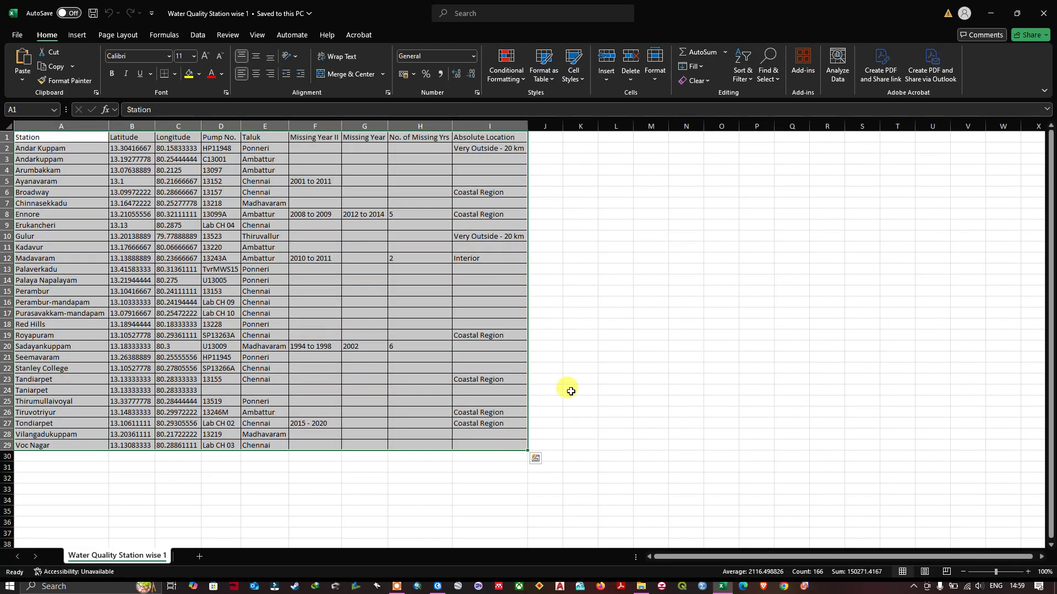
{"action": "left_click", "coordinate": [580, 379]}
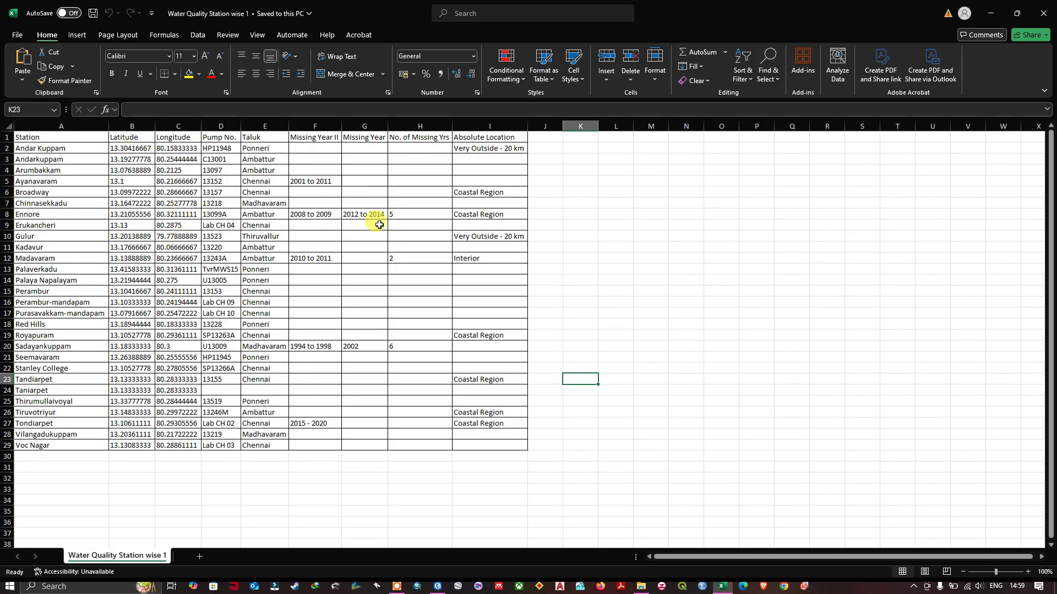
{"action": "left_click", "coordinate": [990, 13]}
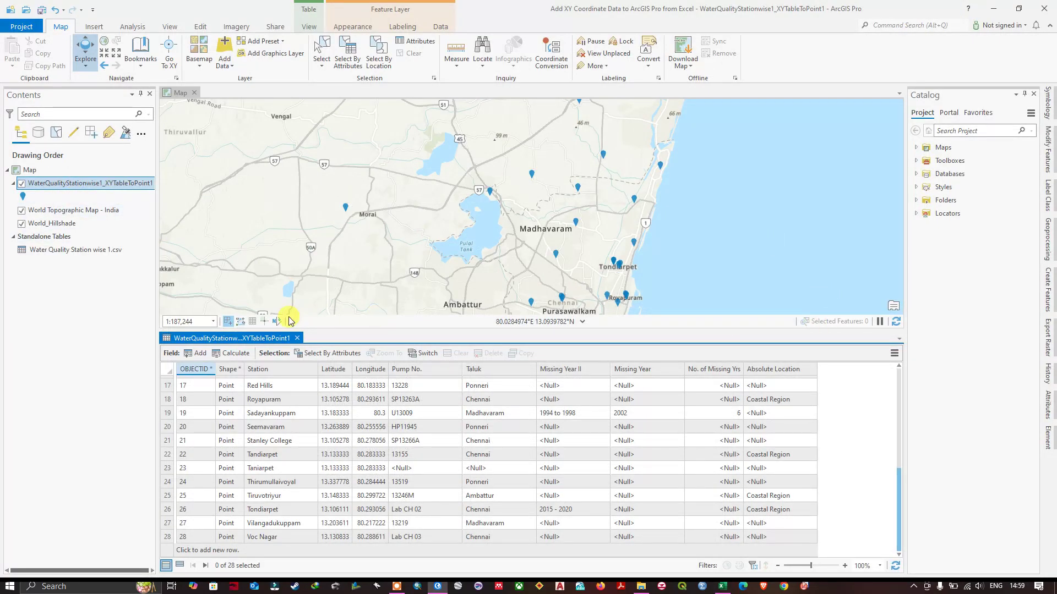
{"action": "left_click", "coordinate": [297, 338]}
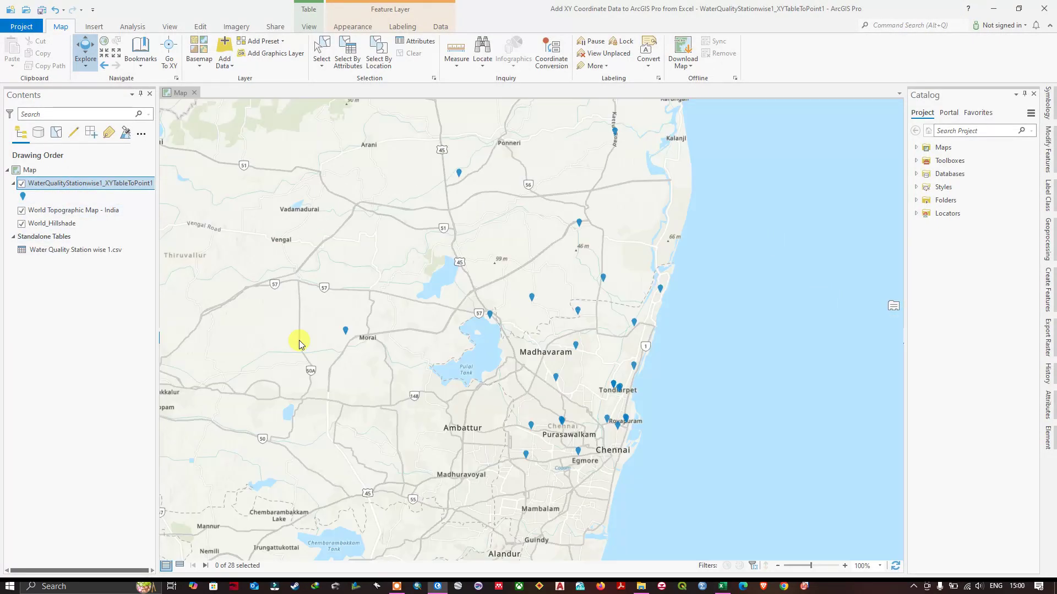
- Start a feature export of the XY point layer and set its output location to the Excel folder inside ArcGIS_Pro on drive F
{"action": "right_click", "coordinate": [100, 186]}
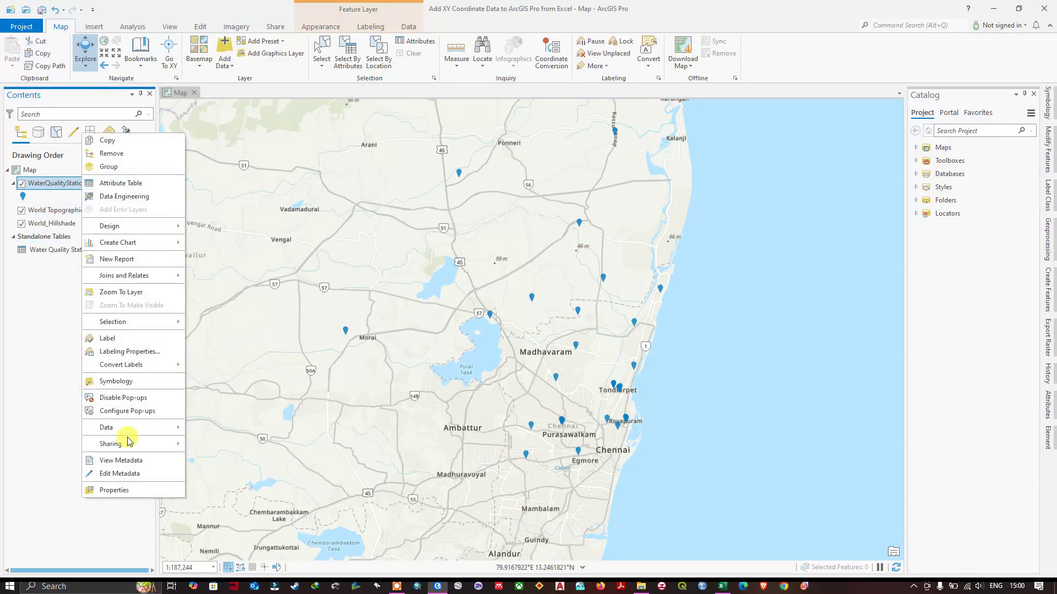
{"action": "mouse_move", "coordinate": [132, 427]}
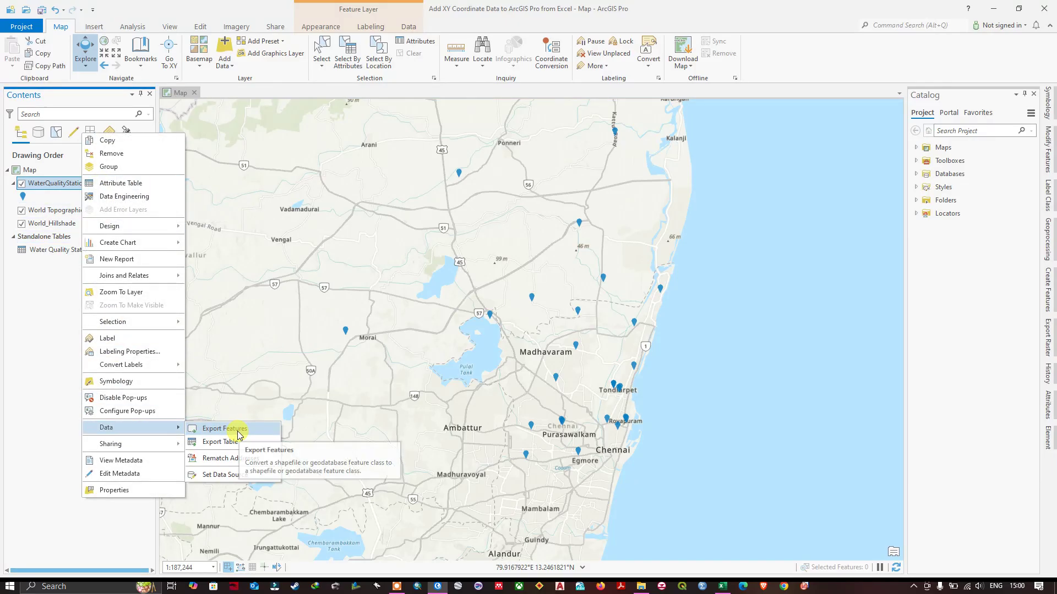
{"action": "left_click", "coordinate": [238, 434]}
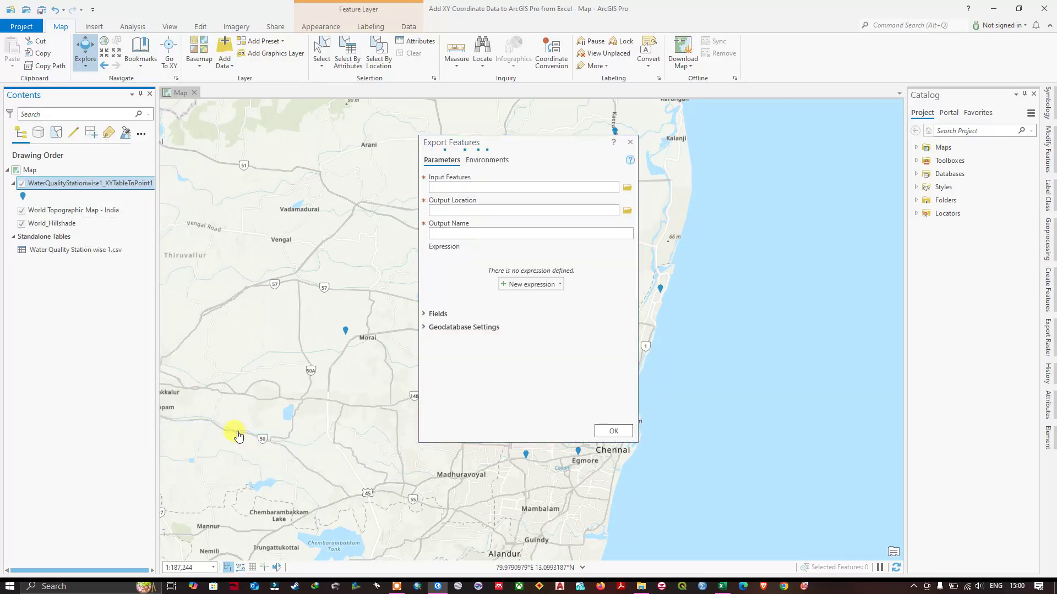
{"action": "left_click", "coordinate": [626, 211]}
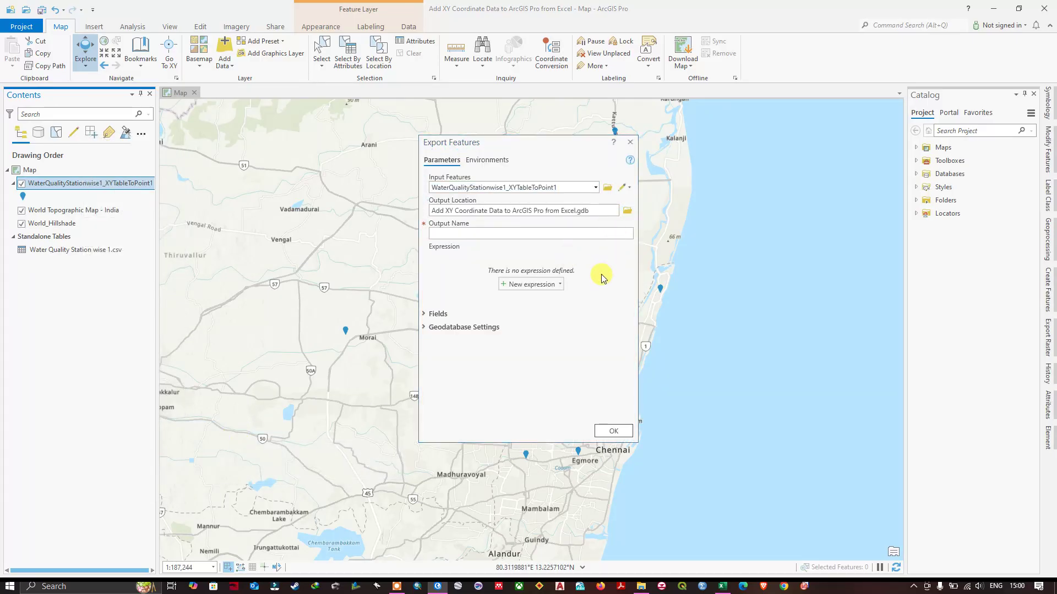
{"action": "left_click", "coordinate": [311, 241]}
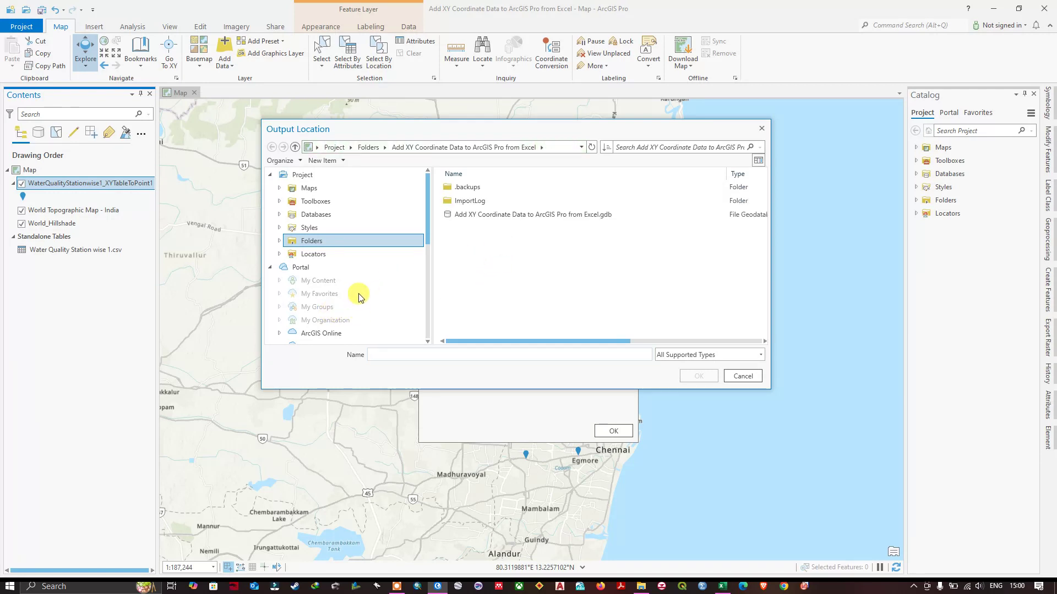
{"action": "scroll", "coordinate": [358, 295], "scroll_direction": "down", "scroll_amount": 2}
{"action": "scroll", "coordinate": [358, 293], "scroll_direction": "down", "scroll_amount": 2}
{"action": "left_click", "coordinate": [329, 255]}
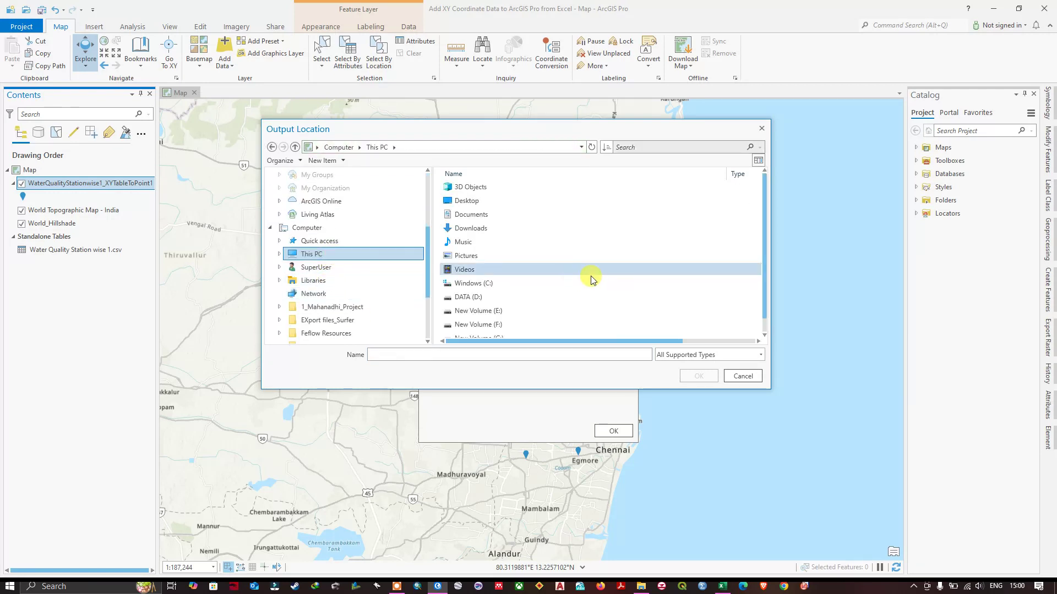
{"action": "left_click", "coordinate": [515, 324]}
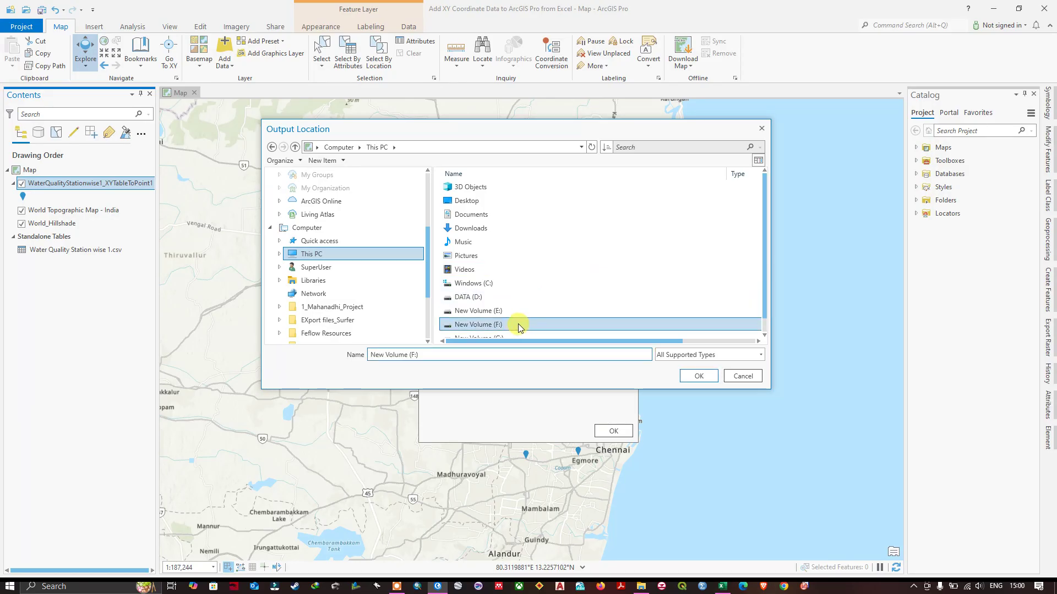
{"action": "double_click", "coordinate": [501, 325]}
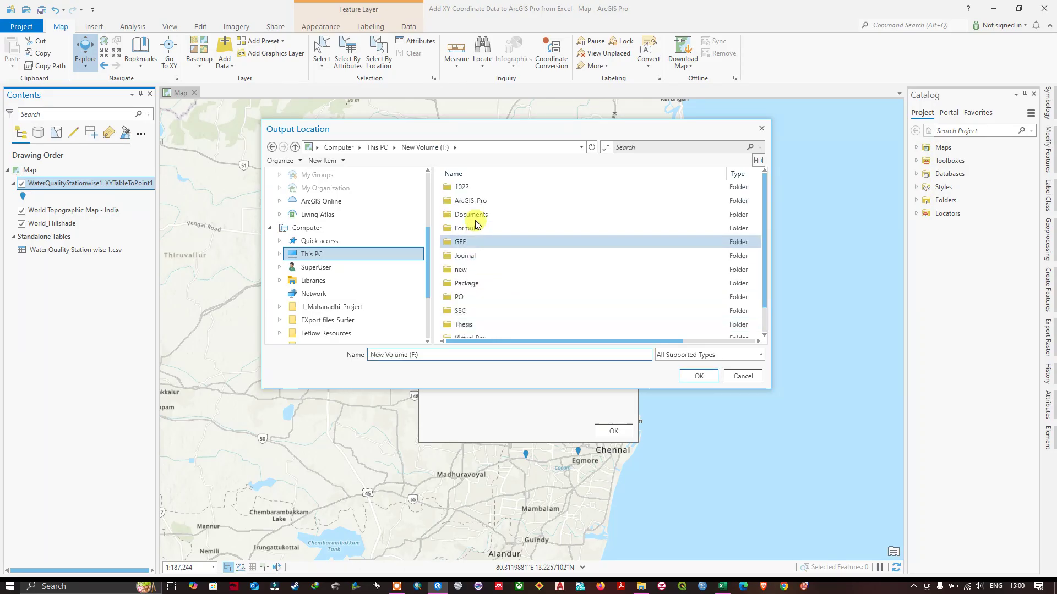
{"action": "double_click", "coordinate": [472, 200]}
{"action": "left_click", "coordinate": [474, 187]}
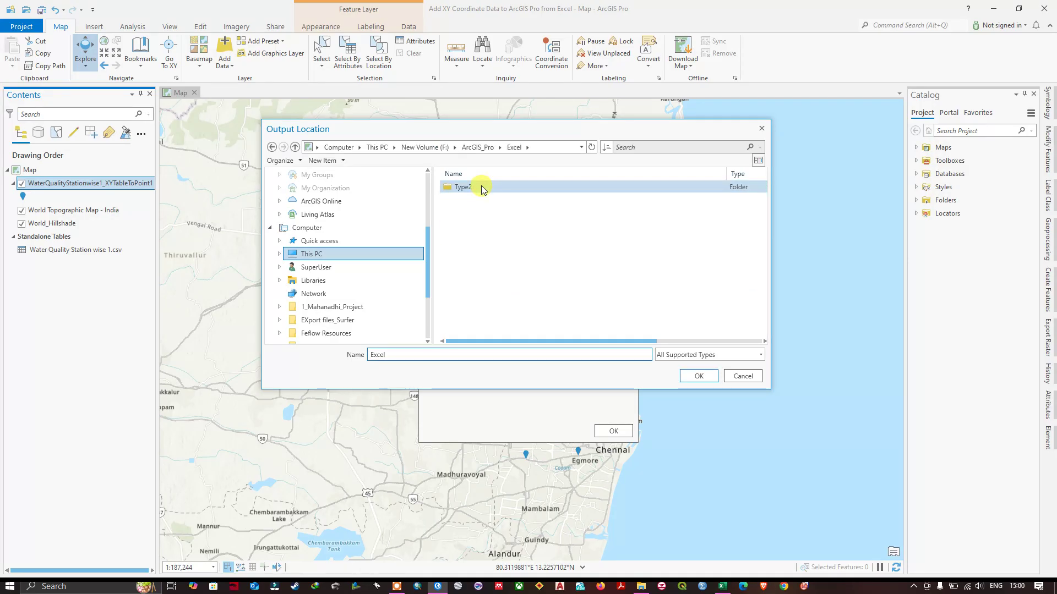
{"action": "double_click", "coordinate": [481, 188]}
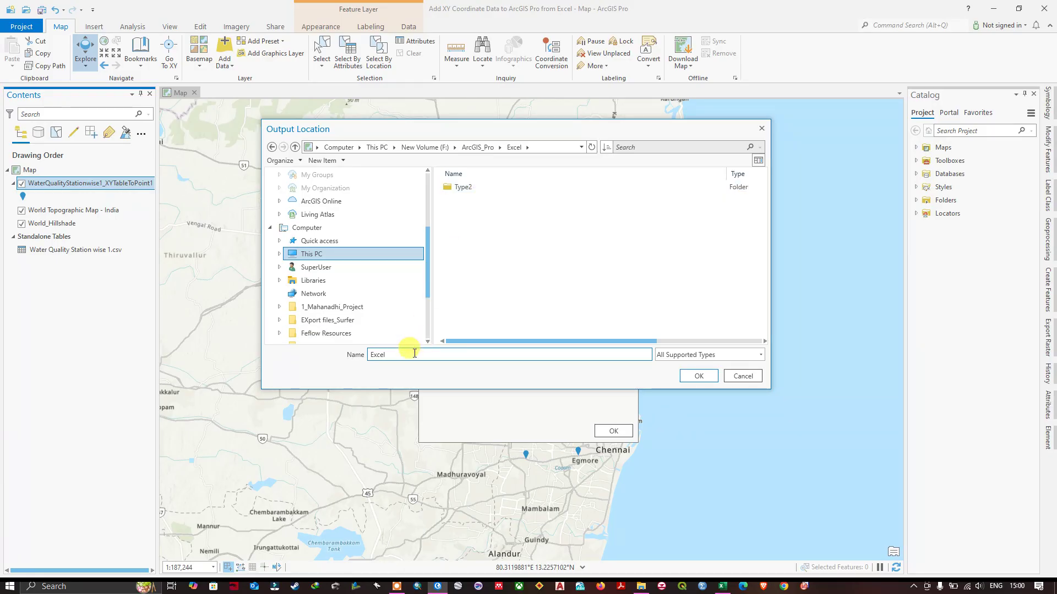
{"action": "left_click", "coordinate": [295, 147]}
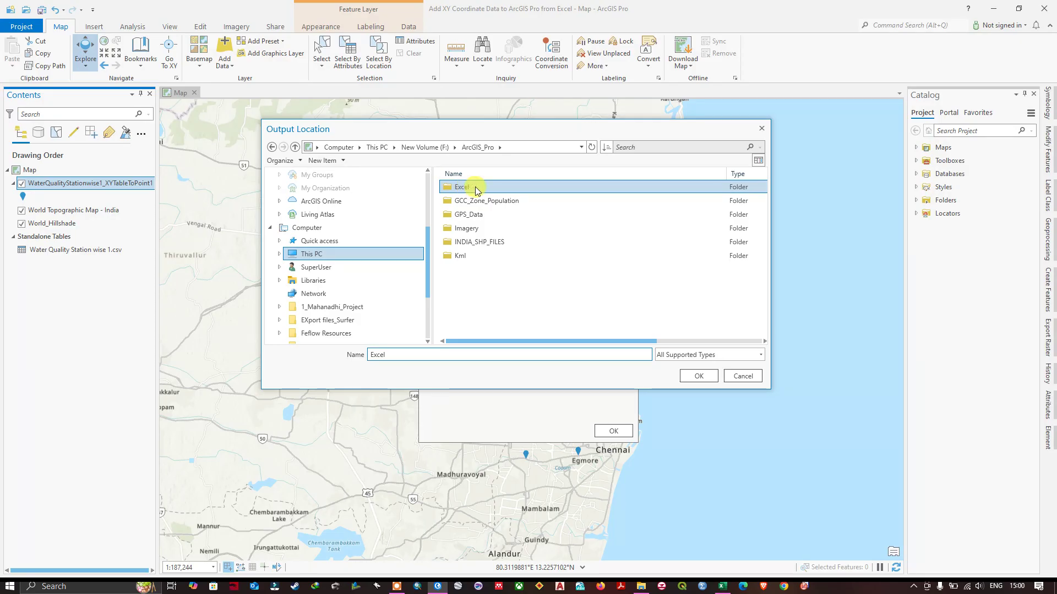
{"action": "left_click", "coordinate": [699, 376]}
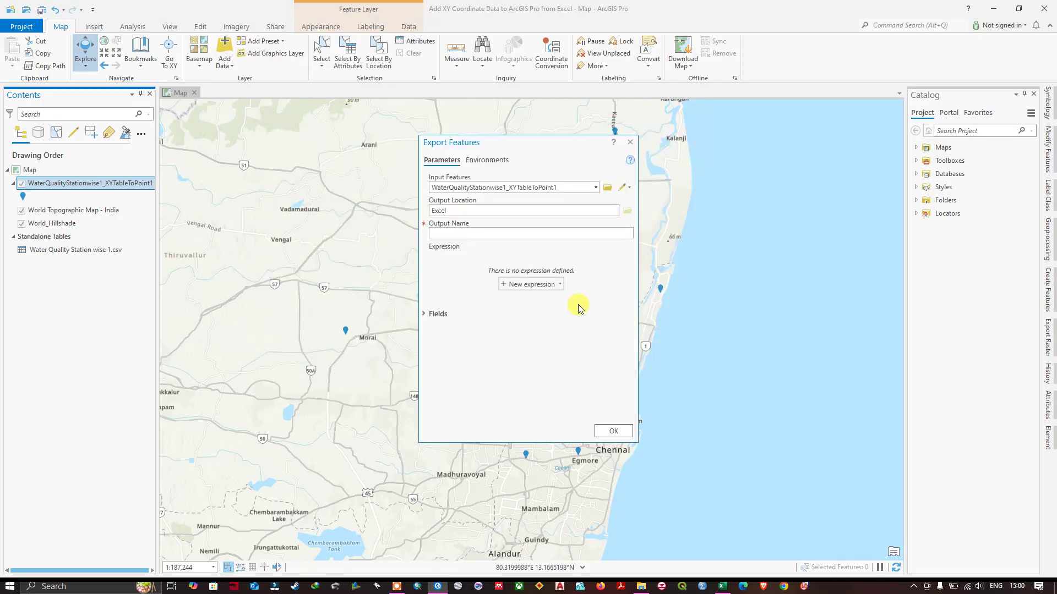
- Export the points under the output name Sample_Location and hide the original WaterQualityStationwise1_XYTableToPoint1 layer
{"action": "left_click", "coordinate": [456, 235]}
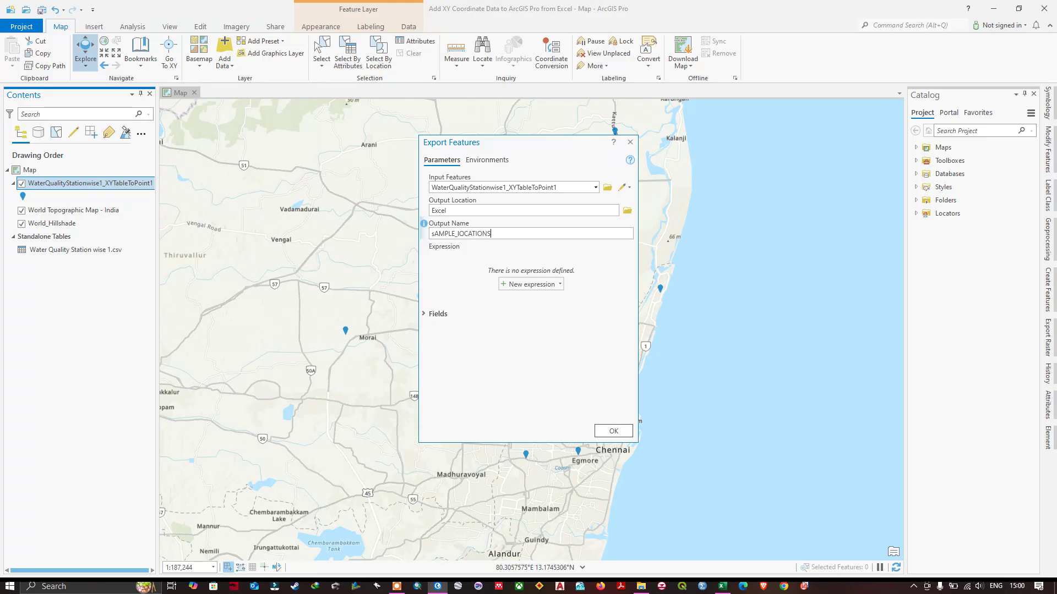
{"action": "type", "text": "_Location"}
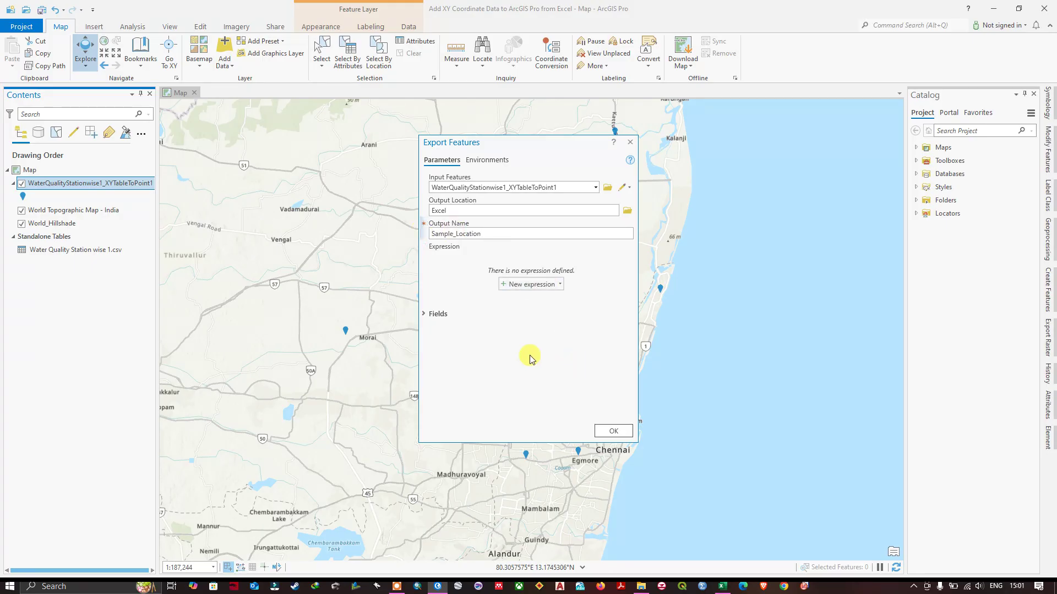
{"action": "left_click", "coordinate": [614, 432]}
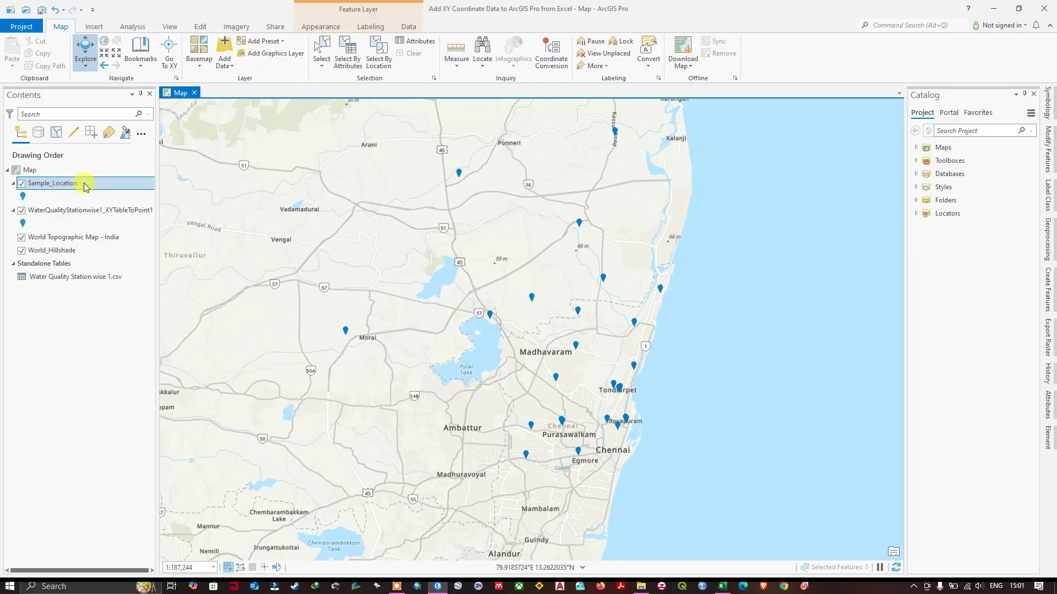
{"action": "left_click", "coordinate": [22, 210]}
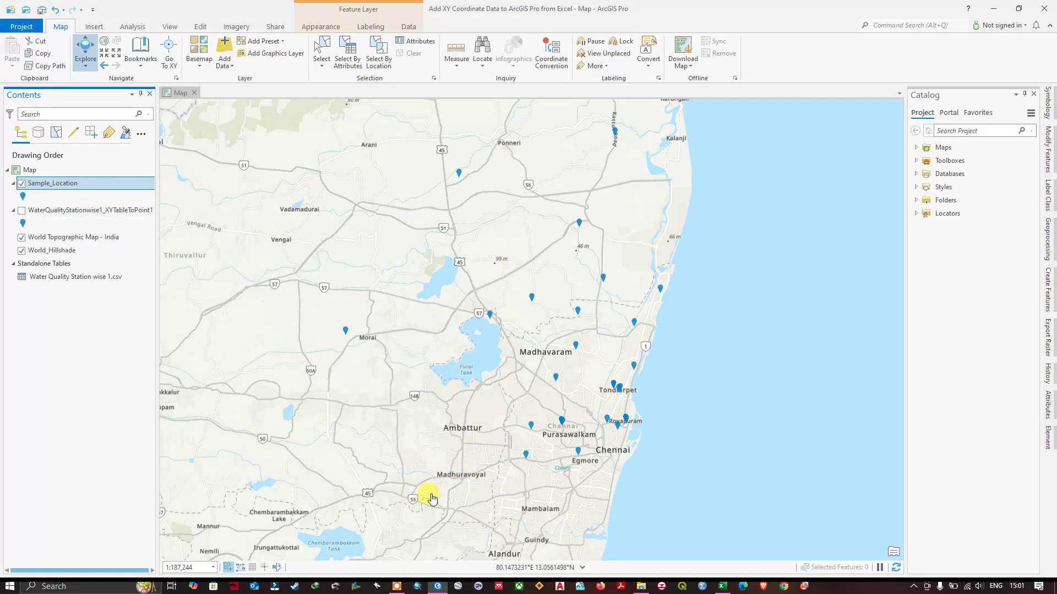
- Switch to File Explorer, open the Water Quality Station wise 2 workbook from the Type2 folder and examine its Latitude and Longitude columns
{"action": "left_click", "coordinate": [641, 586]}
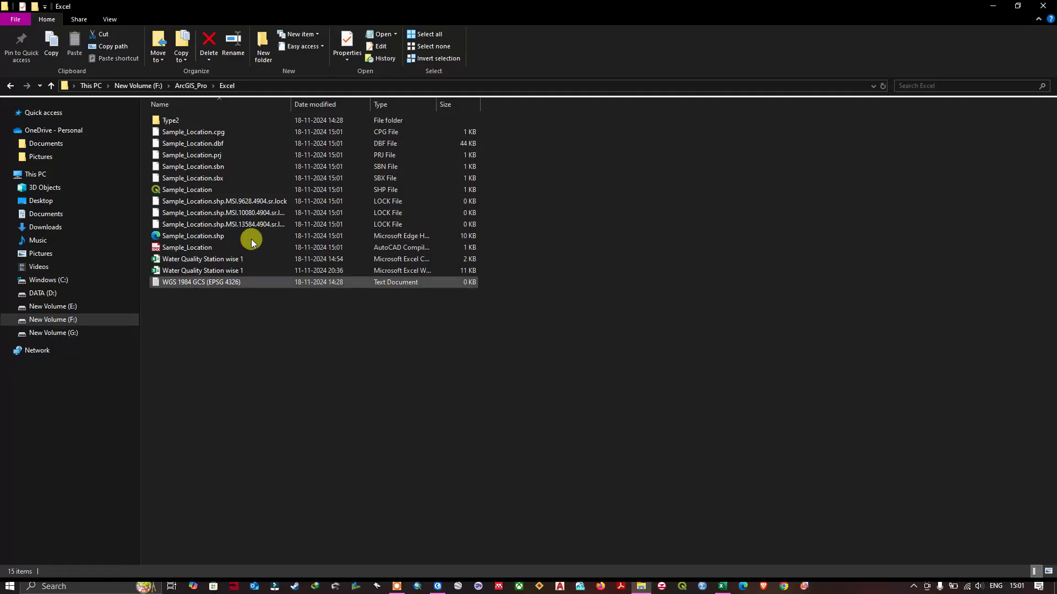
{"action": "double_click", "coordinate": [184, 121]}
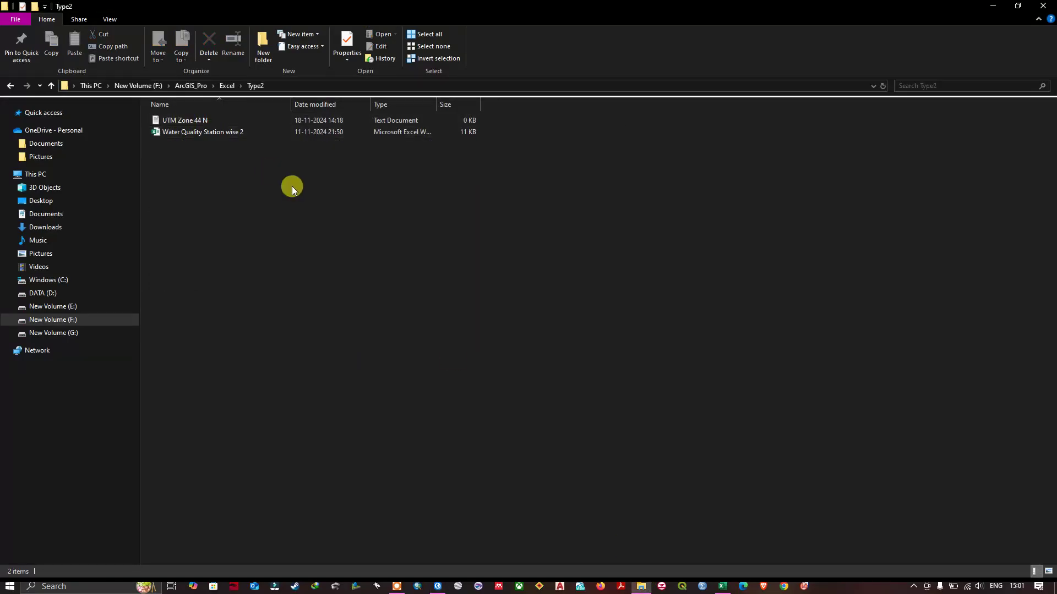
{"action": "left_click", "coordinate": [208, 132]}
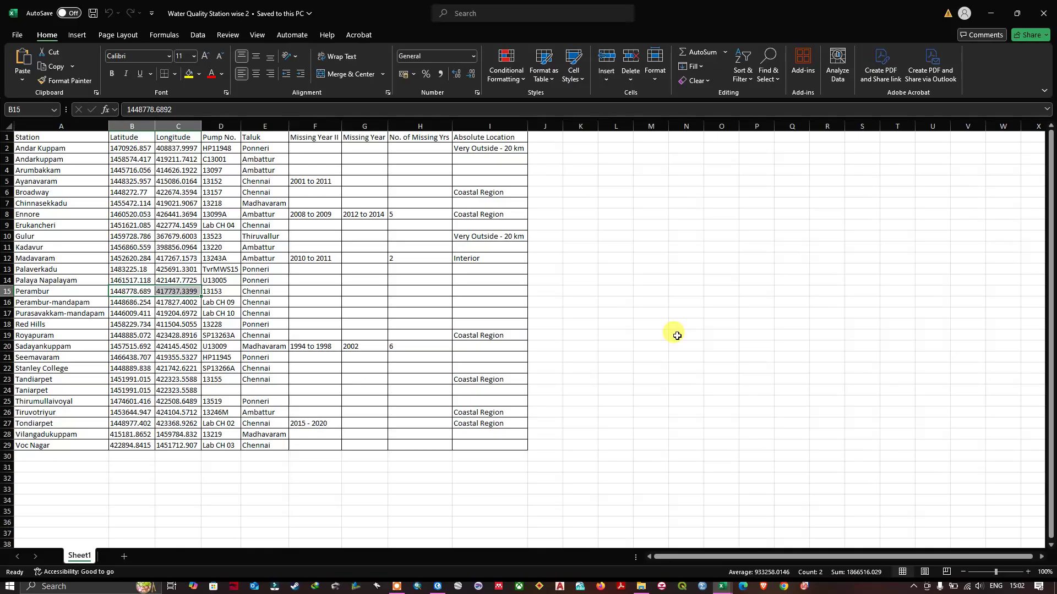
{"action": "left_click_drag", "start_coordinate": [124, 147], "coordinate": [186, 445]}
{"action": "left_click", "coordinate": [159, 287]}
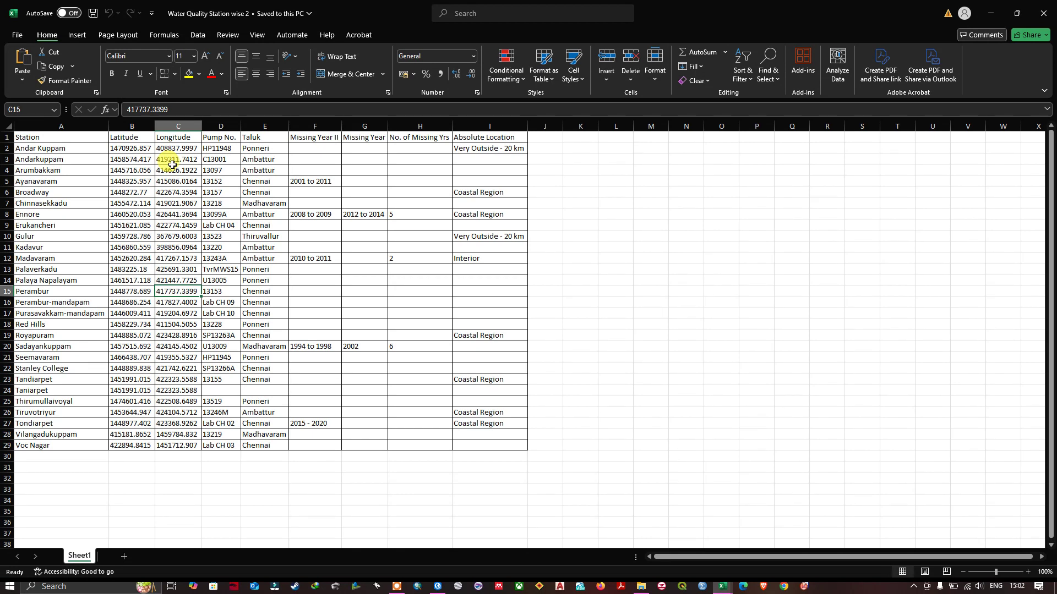
- Check the UTM Zone 44 N file in the Type2 folder in File Explorer, then switch back to ArcGIS Pro
{"action": "left_click", "coordinate": [641, 586]}
{"action": "left_click", "coordinate": [233, 191]}
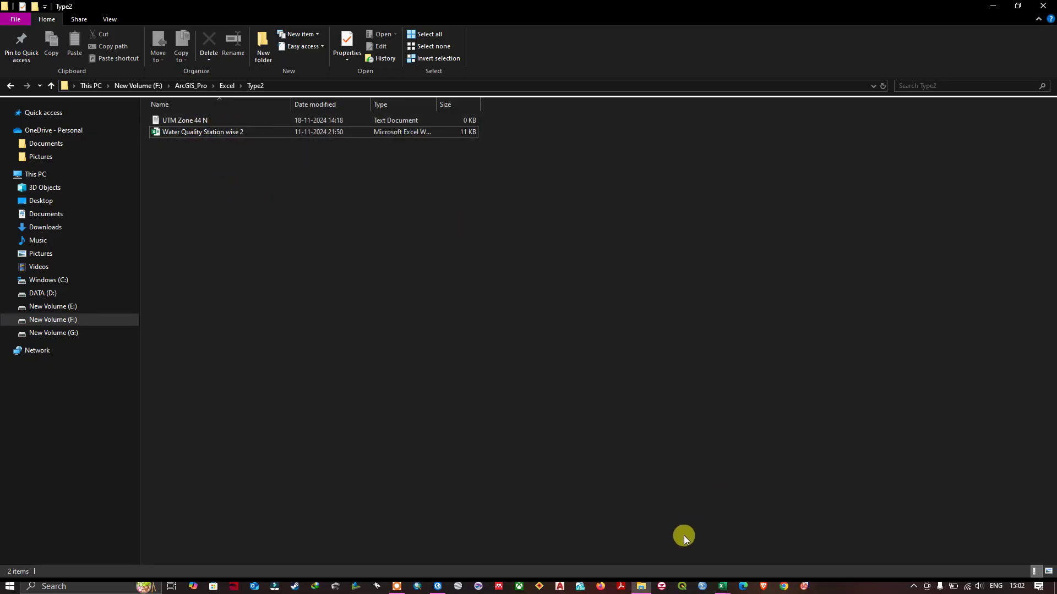
{"action": "left_click", "coordinate": [438, 586]}
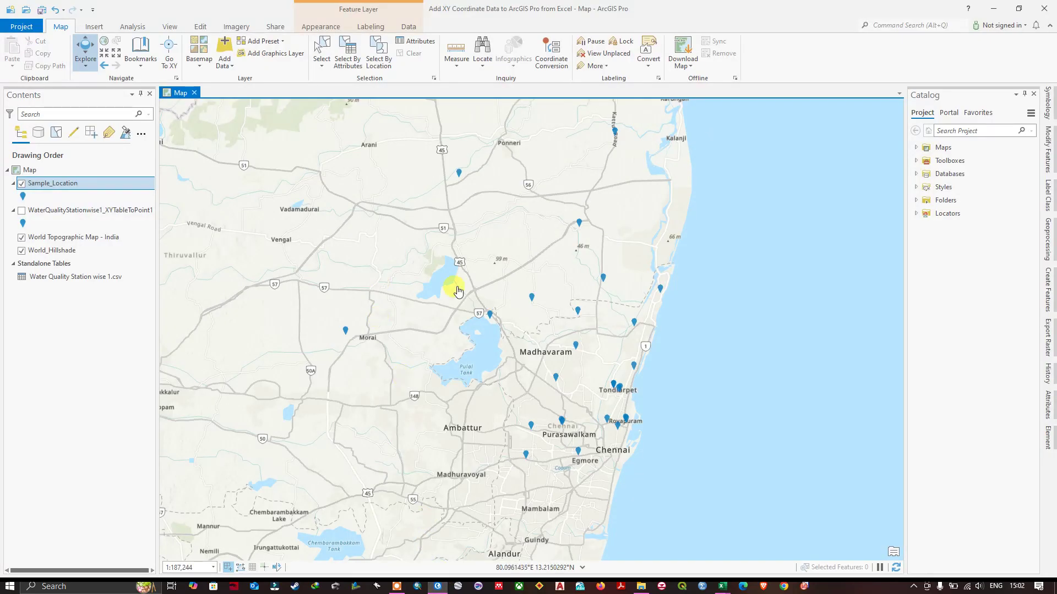
- Remove the Sample_Location layer, the Water Quality Station wise 1.csv table and the WaterQualityStationwise1_XYTableToPoint1 layer from the map
{"action": "right_click", "coordinate": [76, 187]}
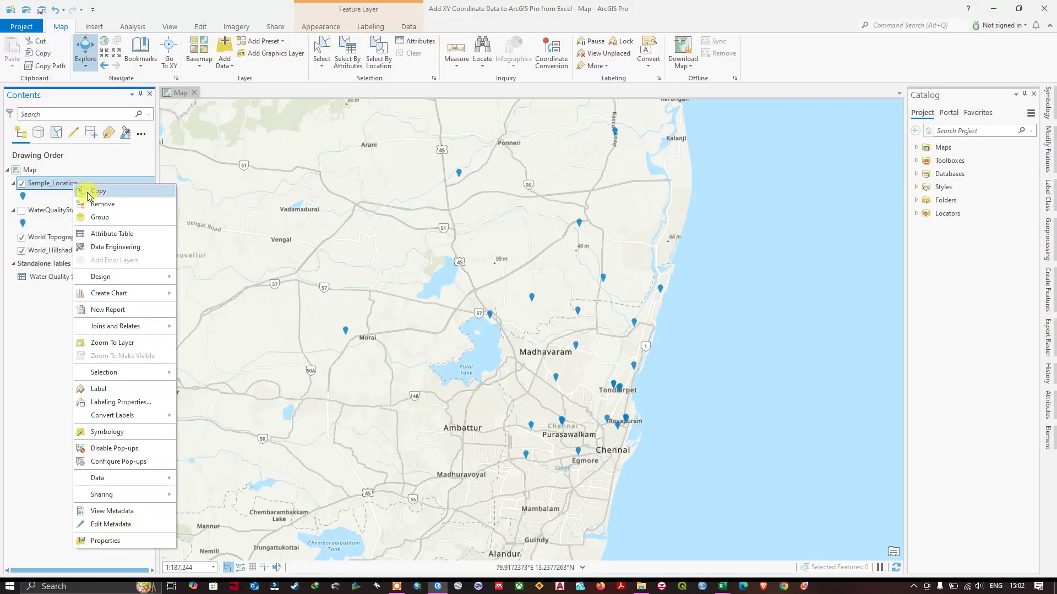
{"action": "left_click", "coordinate": [91, 205]}
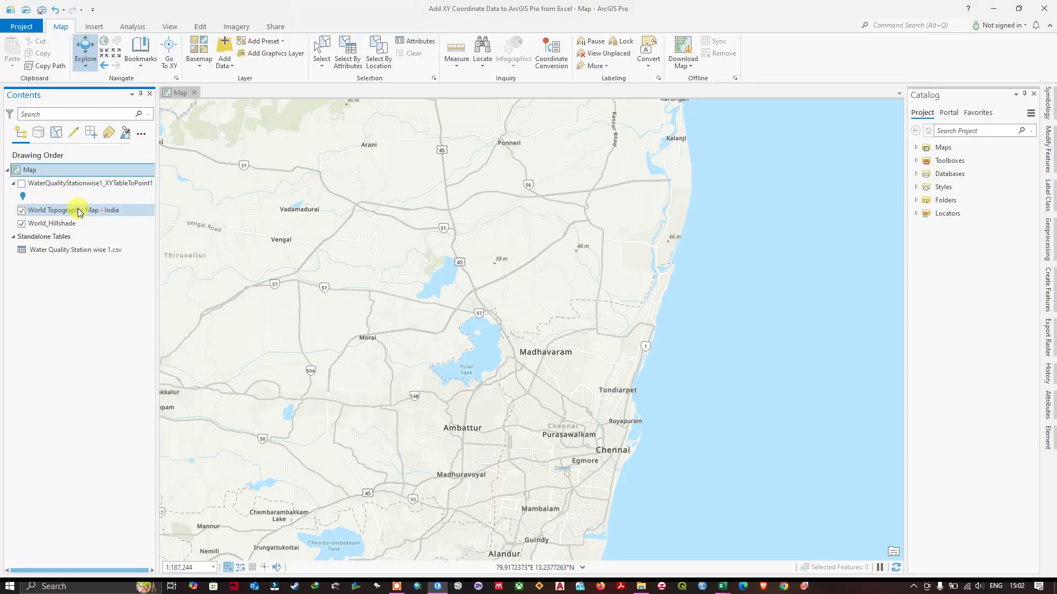
{"action": "left_click", "coordinate": [69, 249]}
{"action": "right_click", "coordinate": [71, 250]}
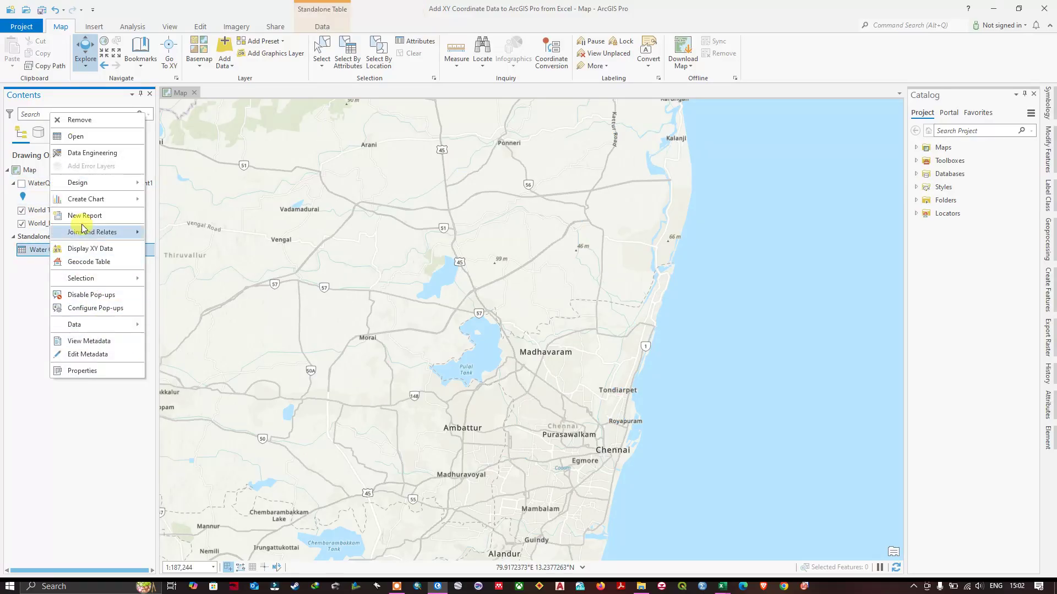
{"action": "left_click", "coordinate": [94, 121]}
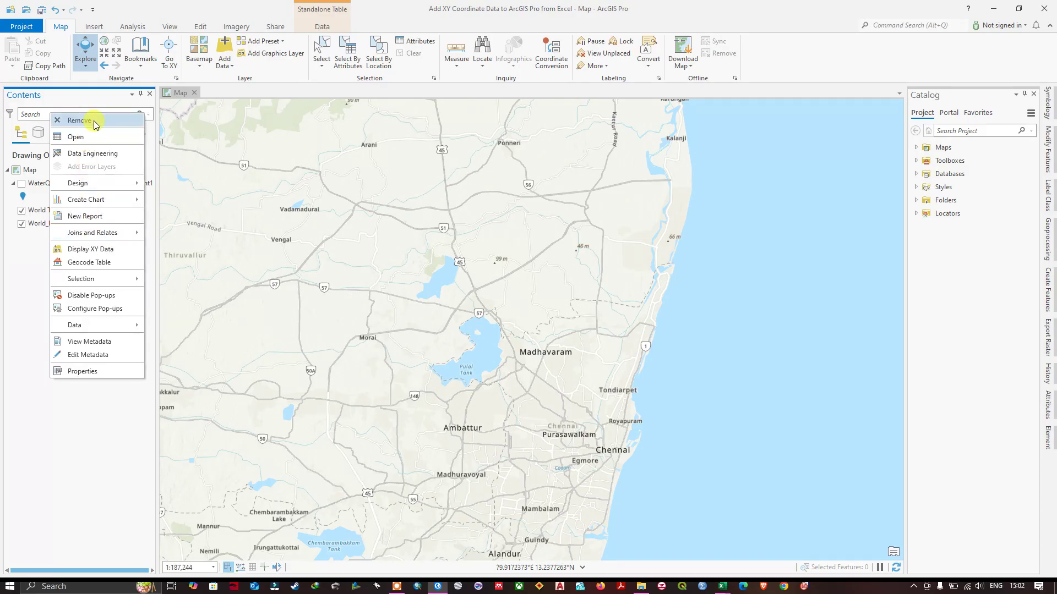
{"action": "left_click", "coordinate": [94, 121]}
{"action": "left_click", "coordinate": [61, 188]}
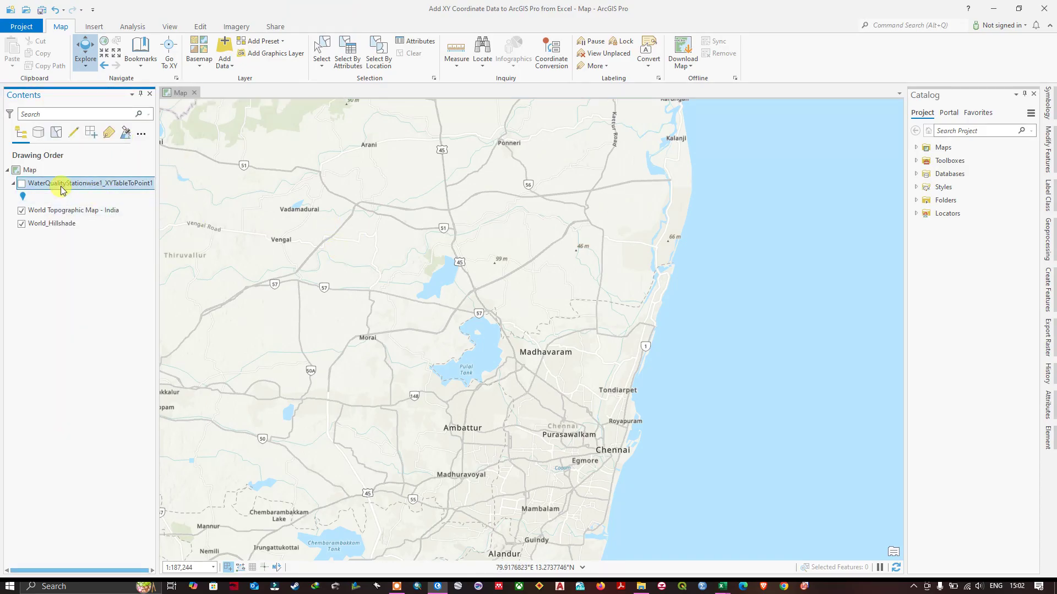
{"action": "right_click", "coordinate": [62, 189]}
{"action": "left_click", "coordinate": [90, 205]}
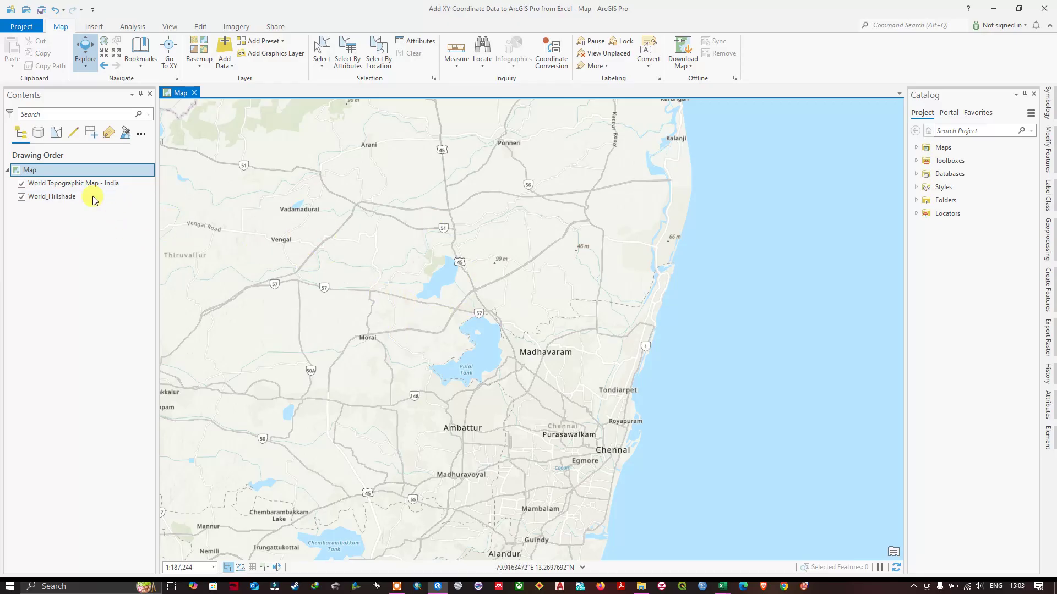
- Set the map's coordinate system to the projected WGS 1984 UTM Zone 44N, from the UTM WGS 1984 Northern Hemisphere group
{"action": "right_click", "coordinate": [104, 173]}
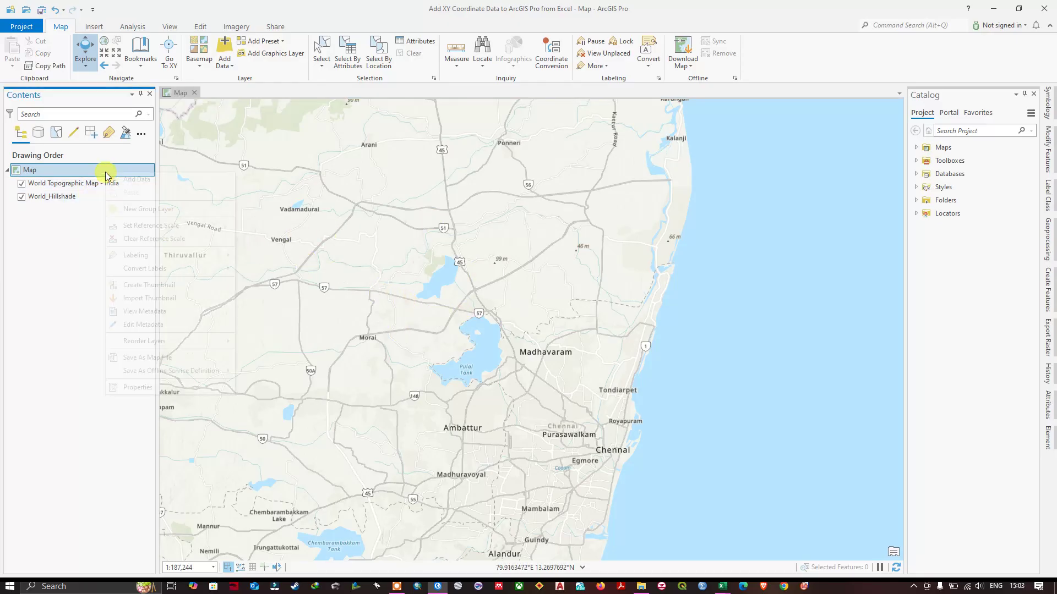
{"action": "left_click", "coordinate": [207, 389]}
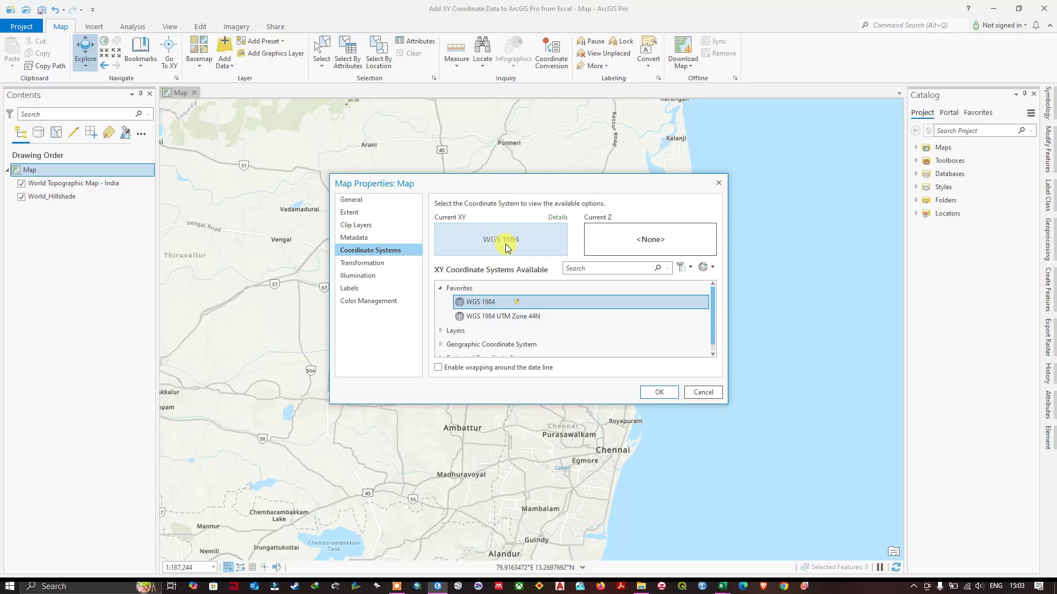
{"action": "scroll", "coordinate": [484, 330], "scroll_direction": "down", "scroll_amount": 1}
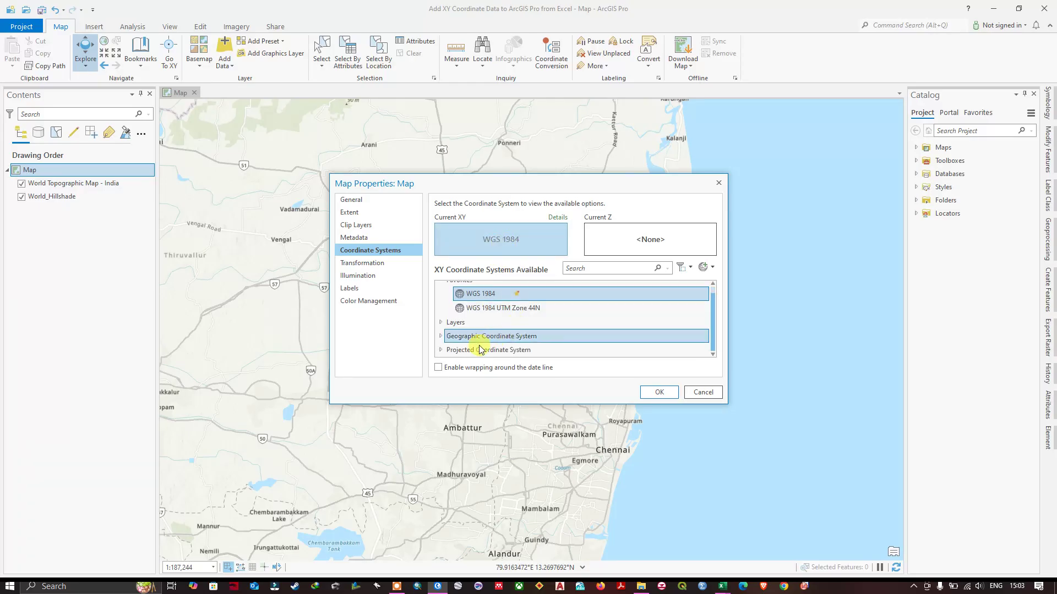
{"action": "left_click", "coordinate": [448, 352]}
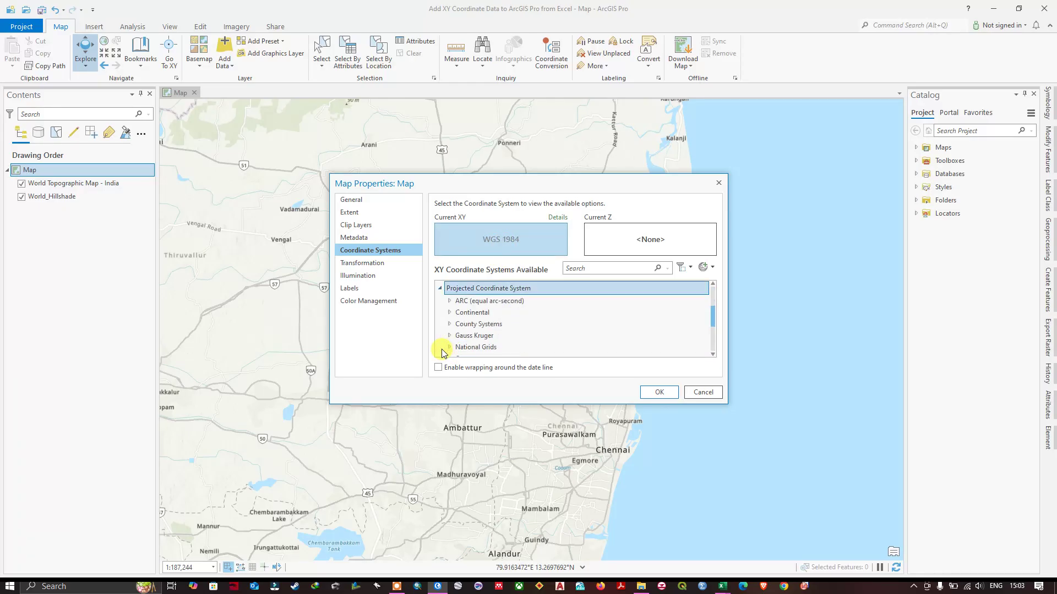
{"action": "scroll", "coordinate": [489, 338], "scroll_direction": "down", "scroll_amount": 4}
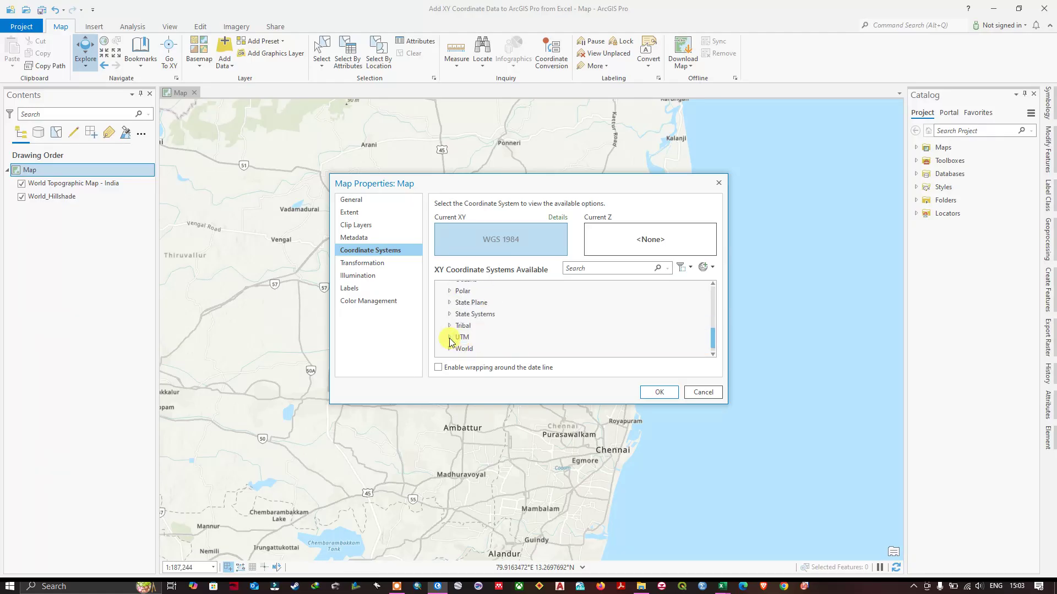
{"action": "left_click", "coordinate": [449, 338]}
{"action": "scroll", "coordinate": [479, 332], "scroll_direction": "down", "scroll_amount": 3}
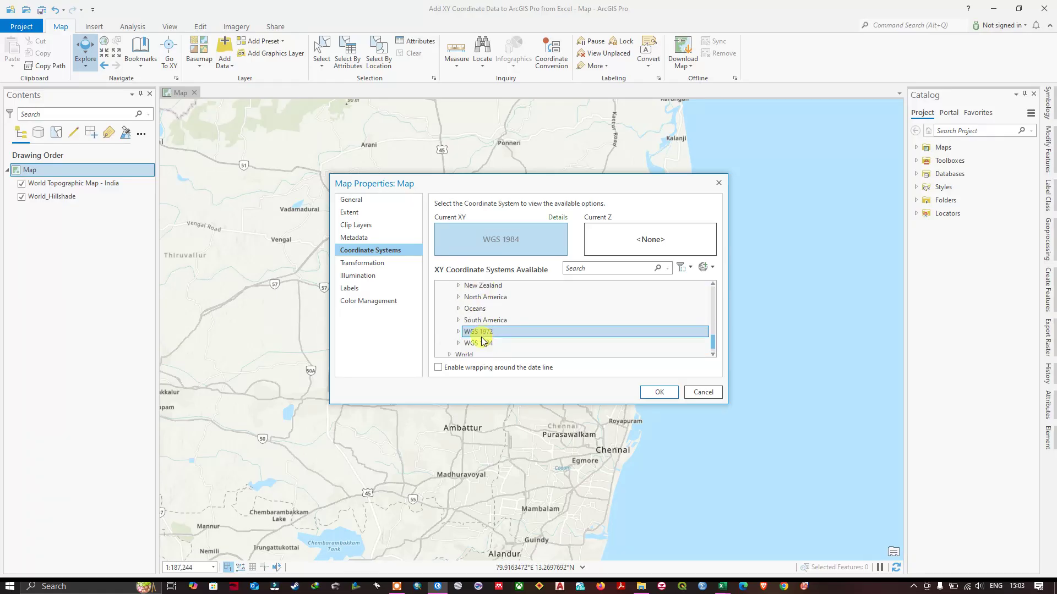
{"action": "left_click", "coordinate": [458, 343]}
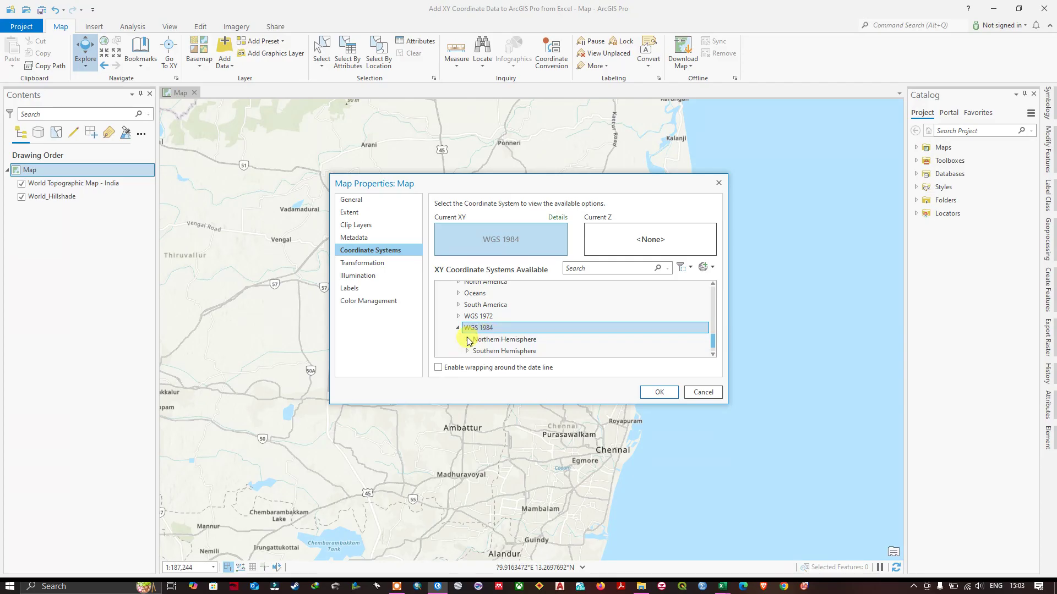
{"action": "left_click", "coordinate": [468, 340]}
{"action": "scroll", "coordinate": [498, 335], "scroll_direction": "down", "scroll_amount": 5}
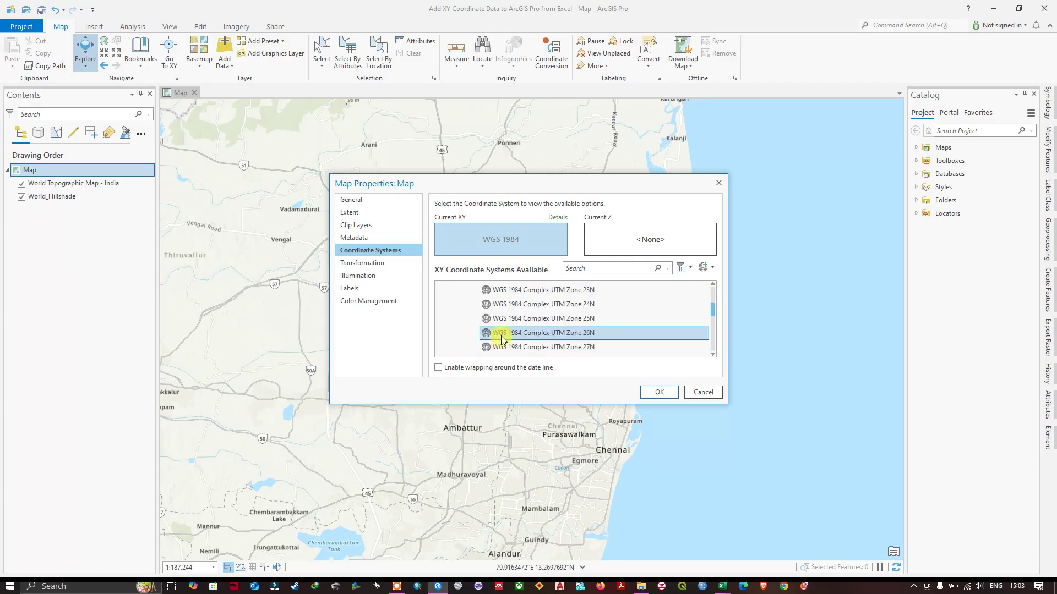
{"action": "scroll", "coordinate": [507, 337], "scroll_direction": "down", "scroll_amount": 13}
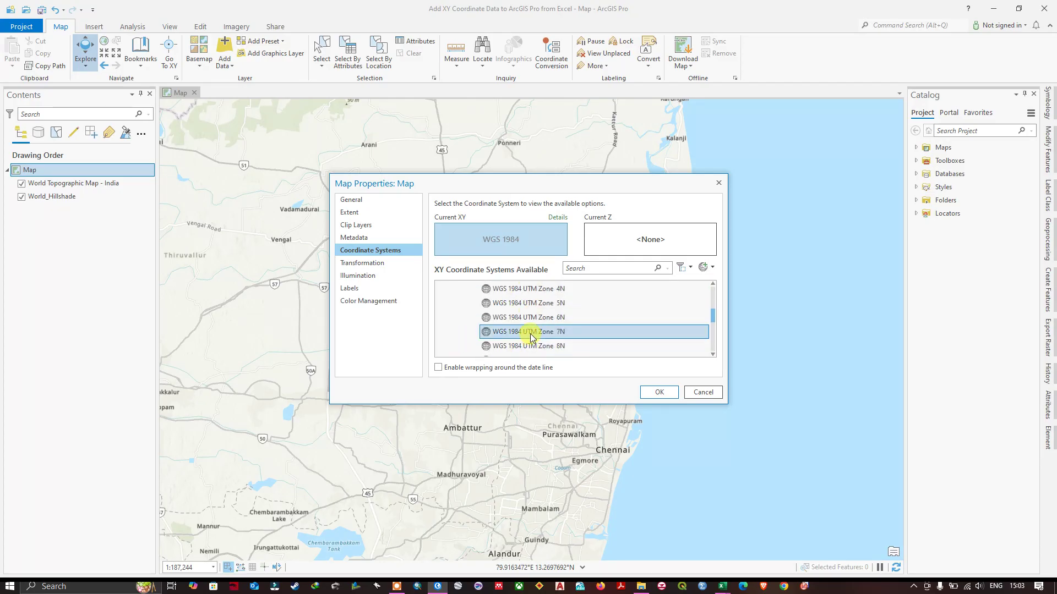
{"action": "scroll", "coordinate": [531, 337], "scroll_direction": "down", "scroll_amount": 6}
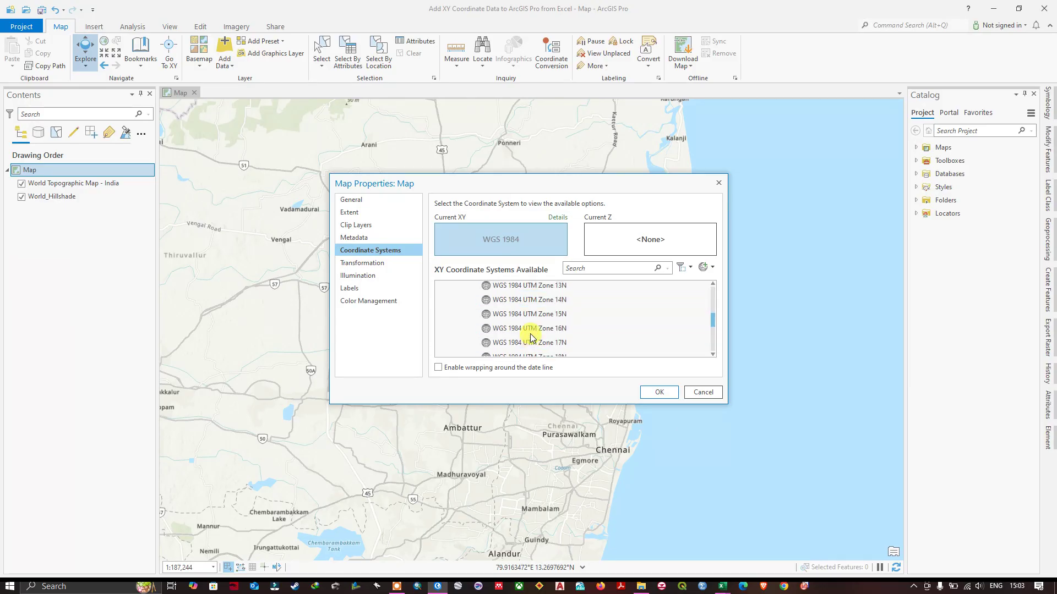
{"action": "scroll", "coordinate": [531, 337], "scroll_direction": "down", "scroll_amount": 6}
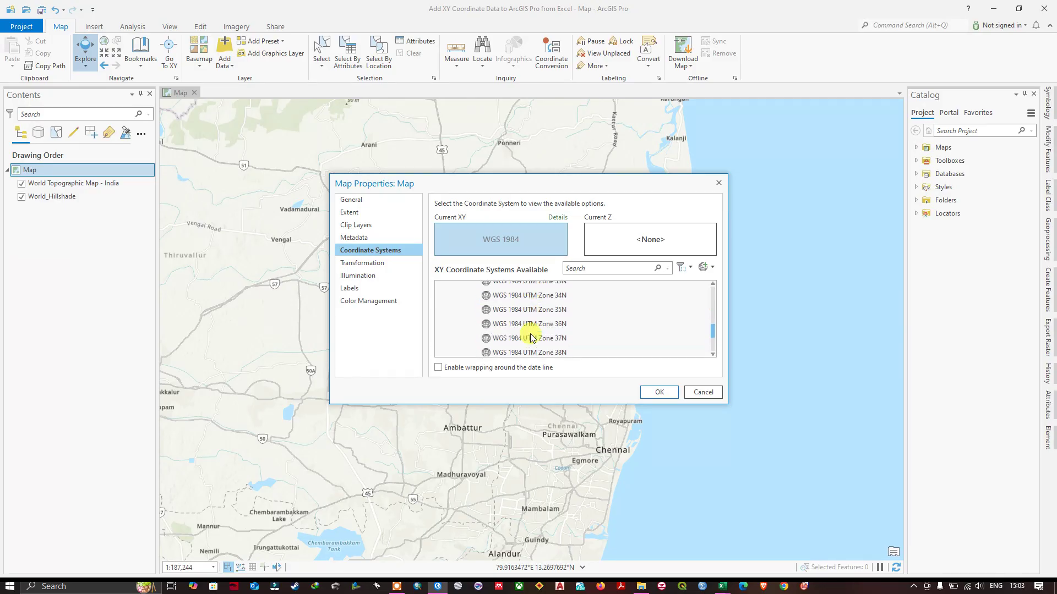
{"action": "left_click", "coordinate": [530, 334]}
{"action": "scroll", "coordinate": [572, 309], "scroll_direction": "down", "scroll_amount": 1}
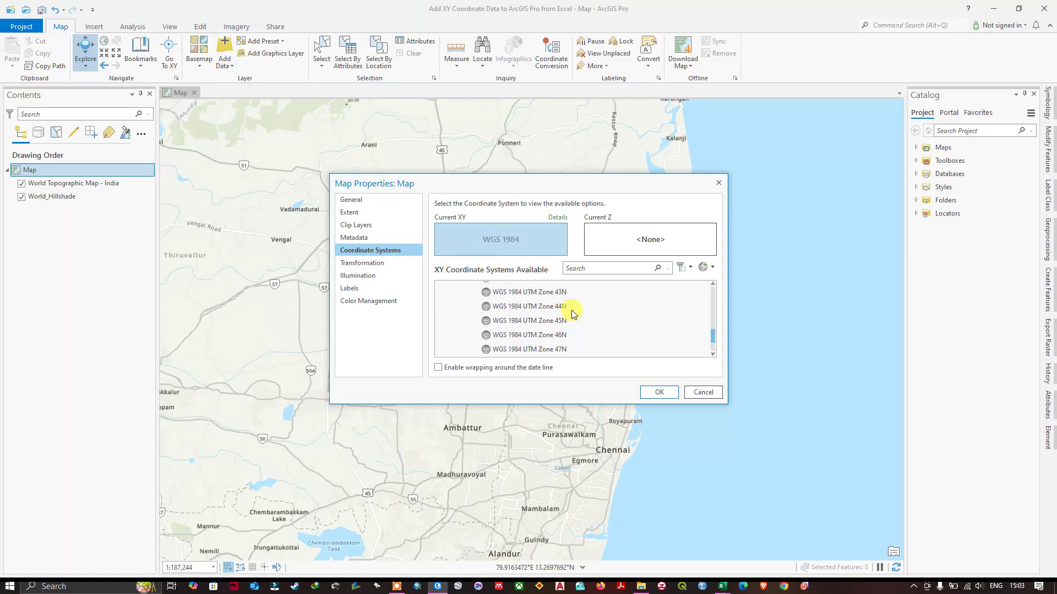
{"action": "left_click", "coordinate": [571, 309]}
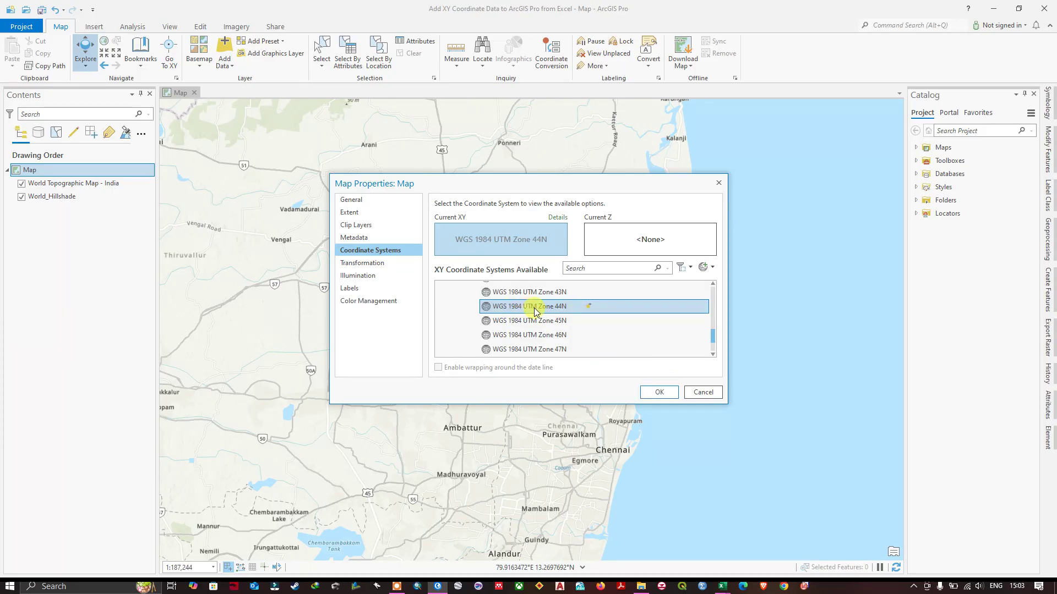
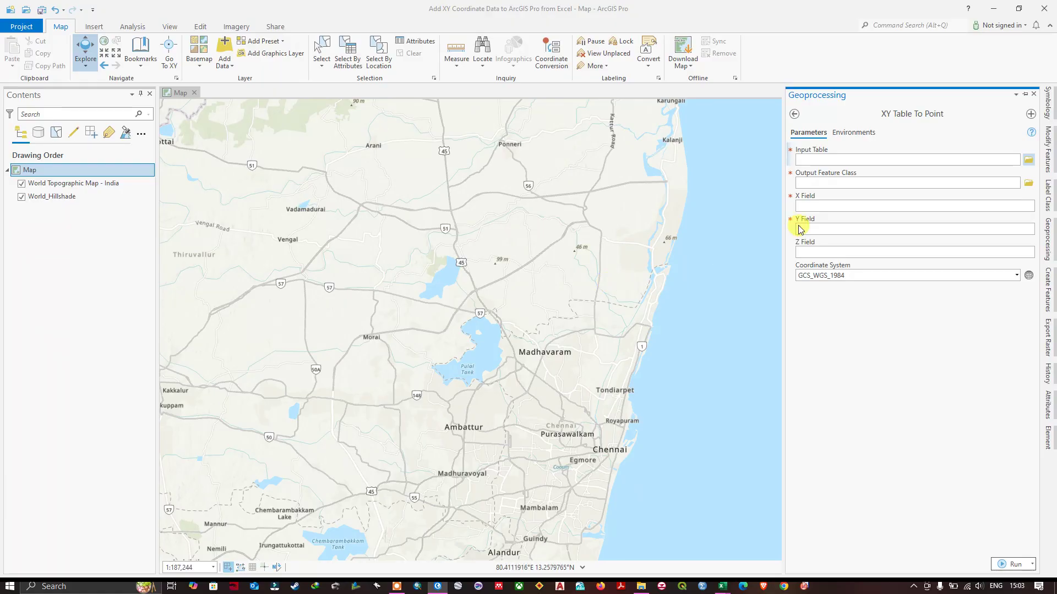
- Browse for the XY Table To Point input table in the Type2 folder inside the Excel folder
{"action": "left_click", "coordinate": [1029, 161]}
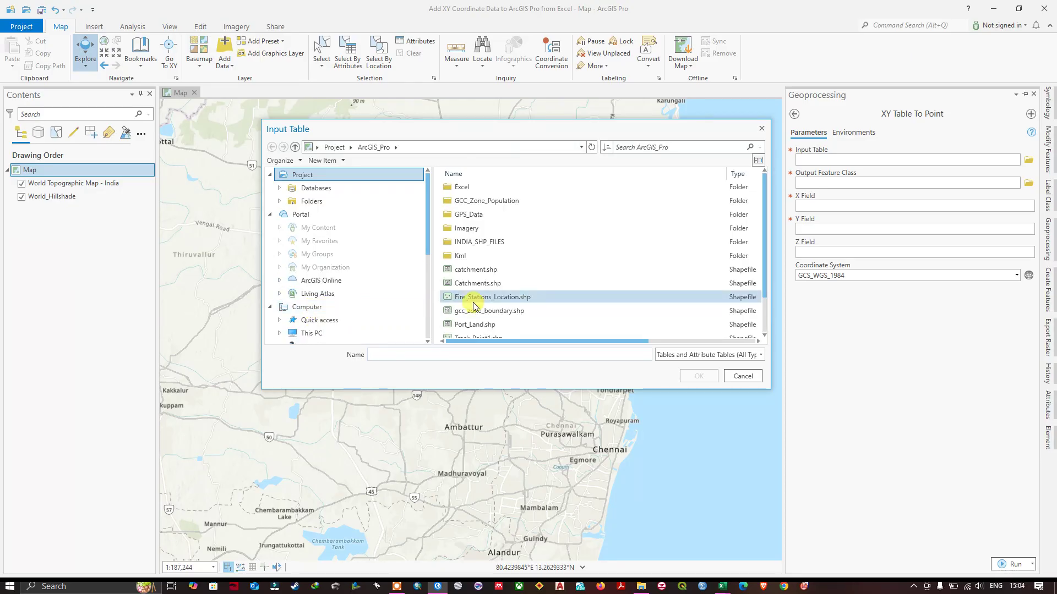
{"action": "double_click", "coordinate": [475, 187]}
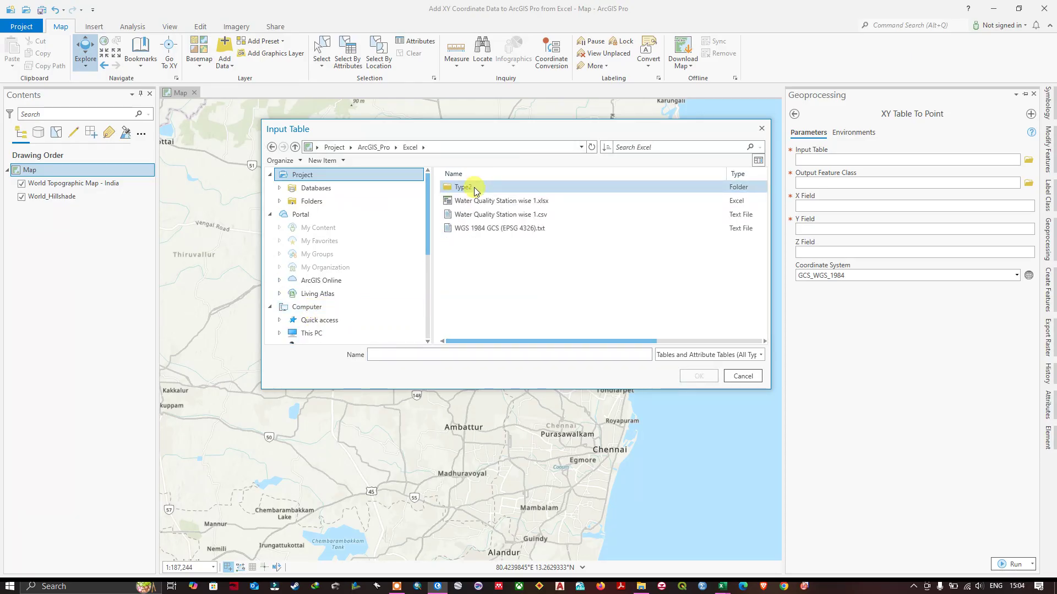
{"action": "double_click", "coordinate": [474, 188]}
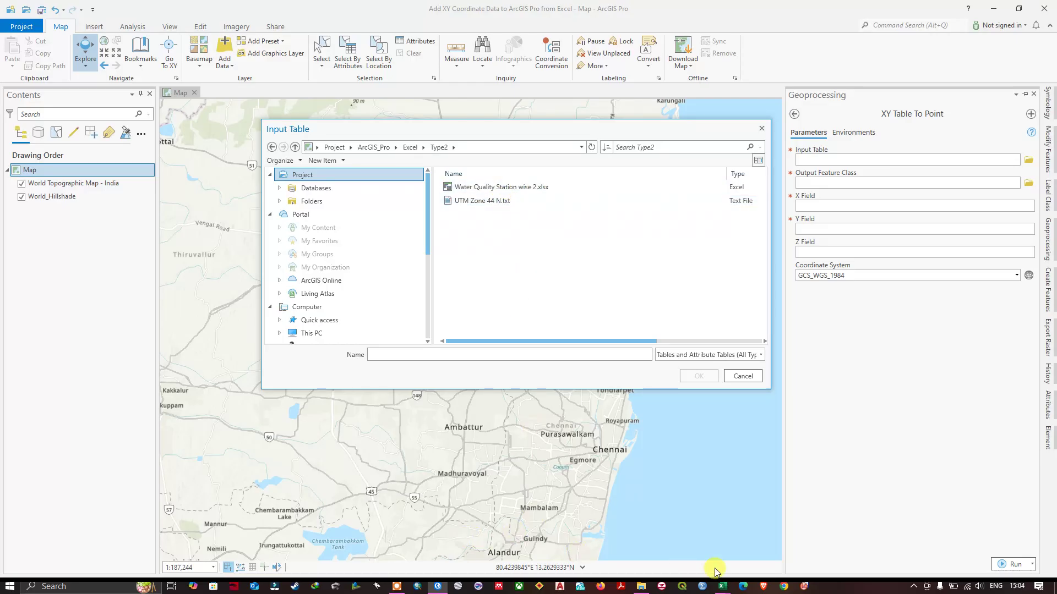
- Switch to the Water Quality Station wise 2 workbook in Excel and save it as CSV (Comma delimited) in the Type2 folder
{"action": "mouse_move", "coordinate": [722, 584]}
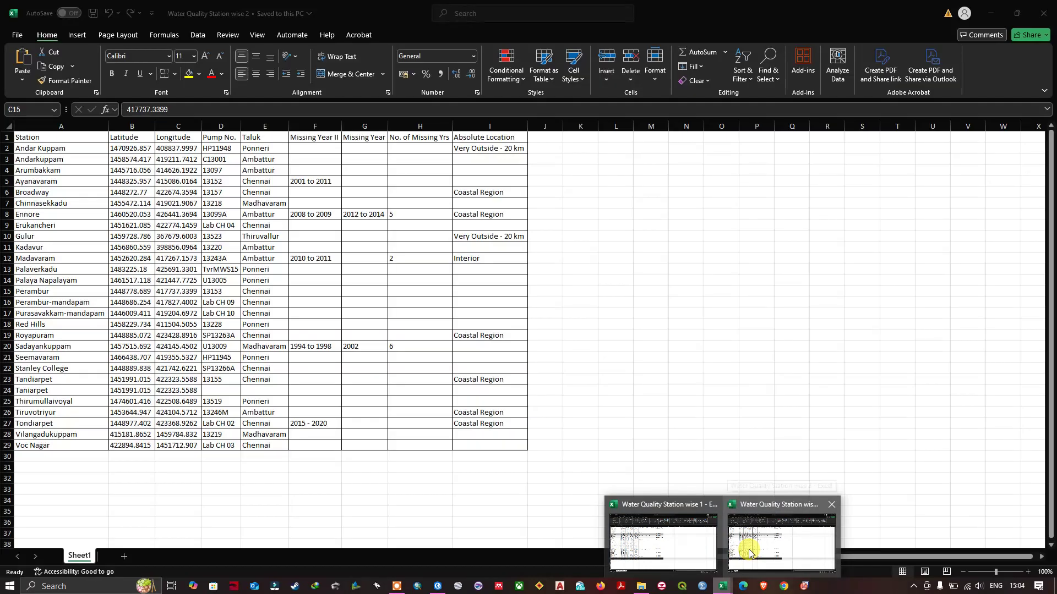
{"action": "left_click", "coordinate": [749, 553]}
{"action": "left_click", "coordinate": [696, 401]}
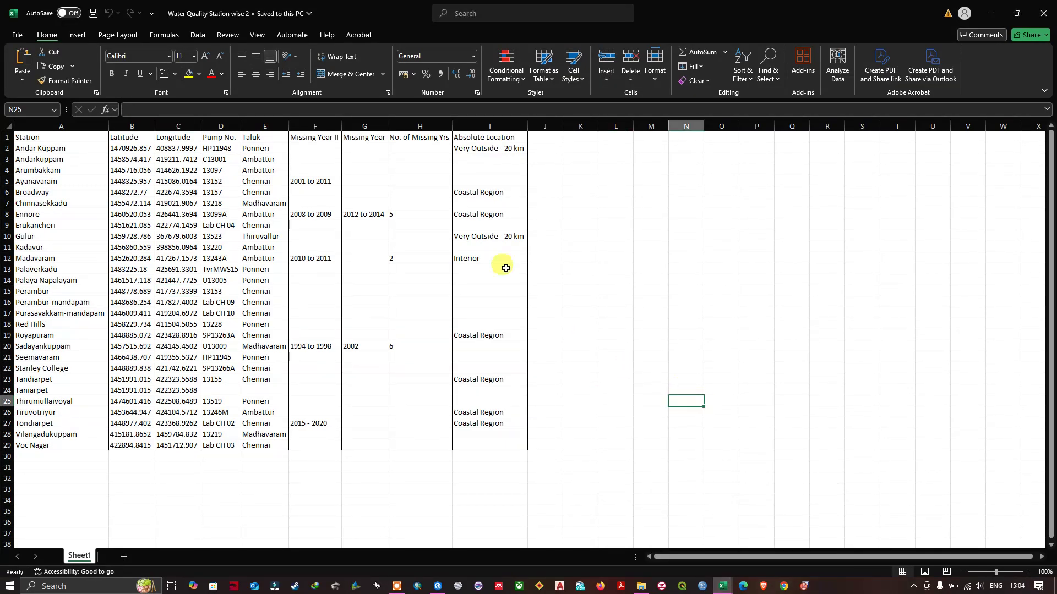
{"action": "left_click", "coordinate": [16, 35]}
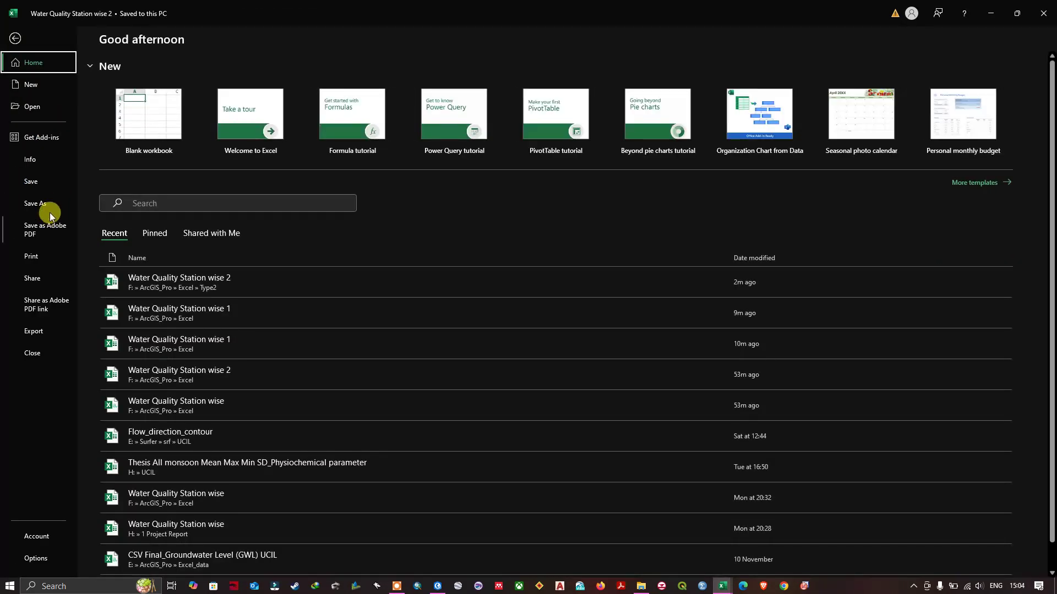
{"action": "left_click", "coordinate": [49, 205]}
{"action": "left_click", "coordinate": [170, 253]}
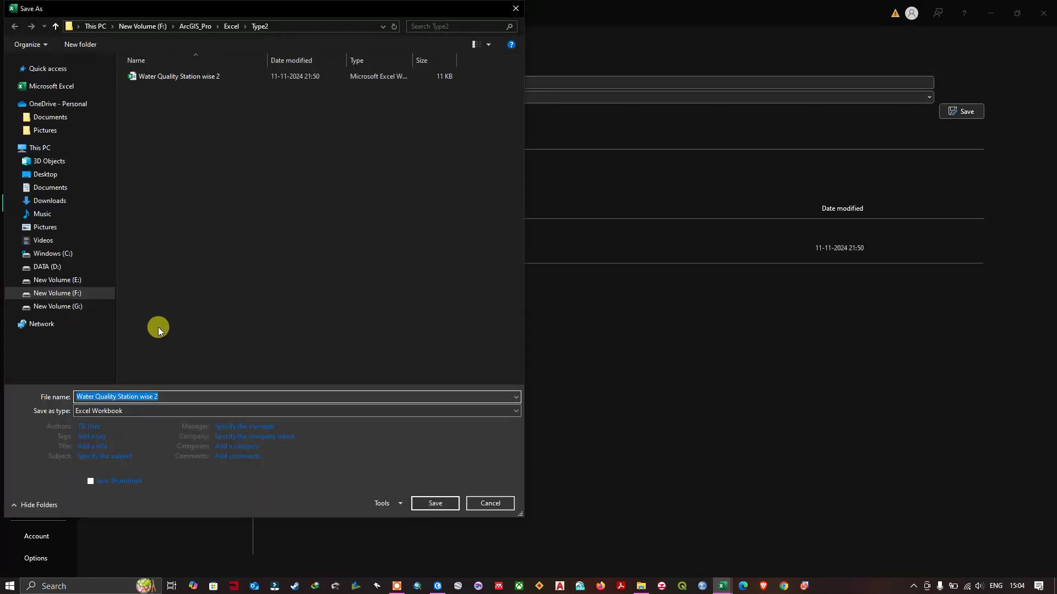
{"action": "left_click", "coordinate": [129, 414]}
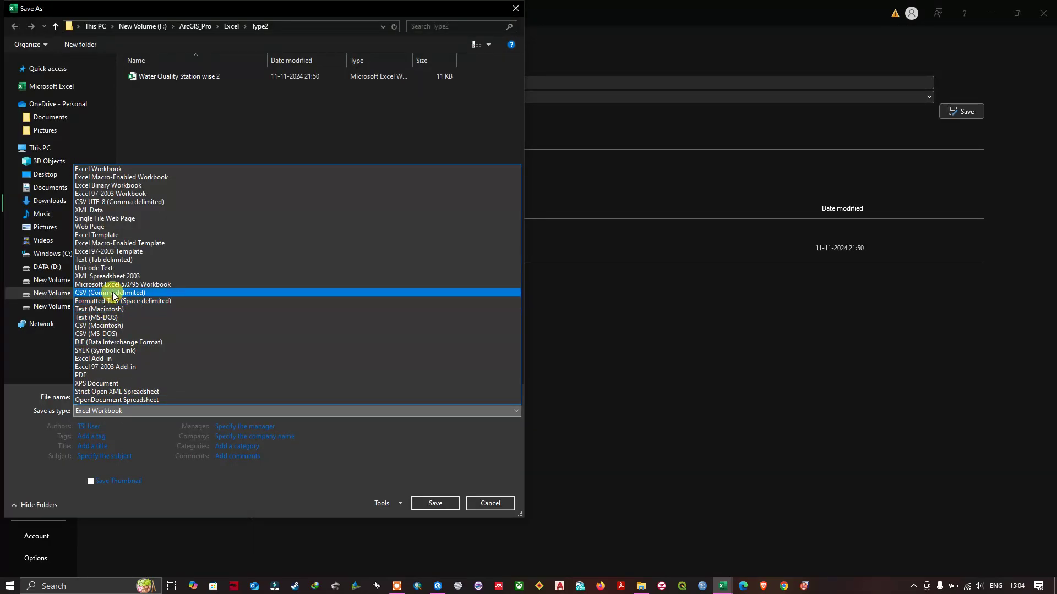
{"action": "left_click", "coordinate": [113, 292]}
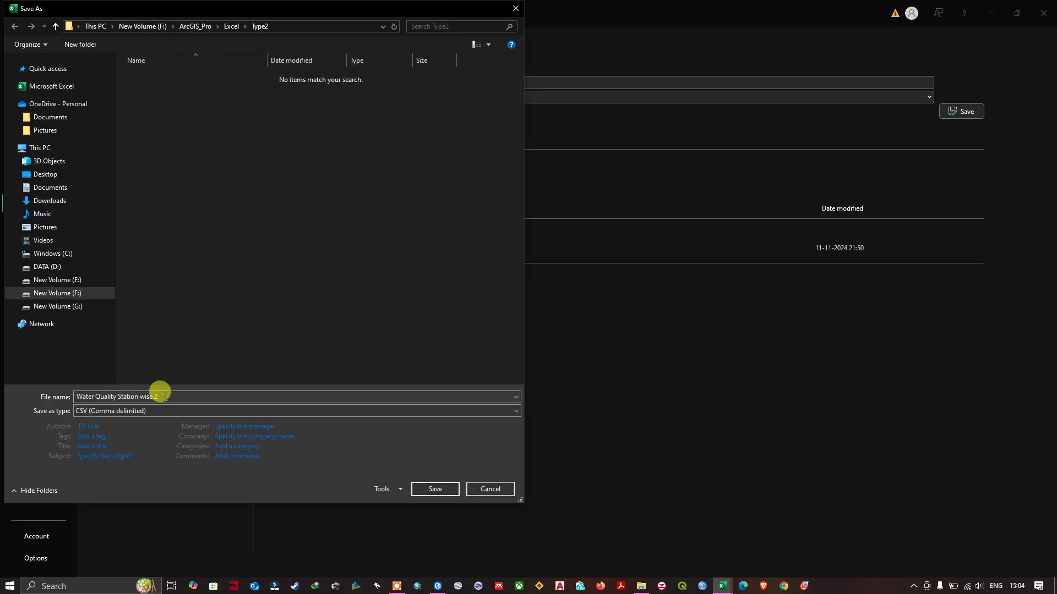
{"action": "left_click", "coordinate": [436, 488]}
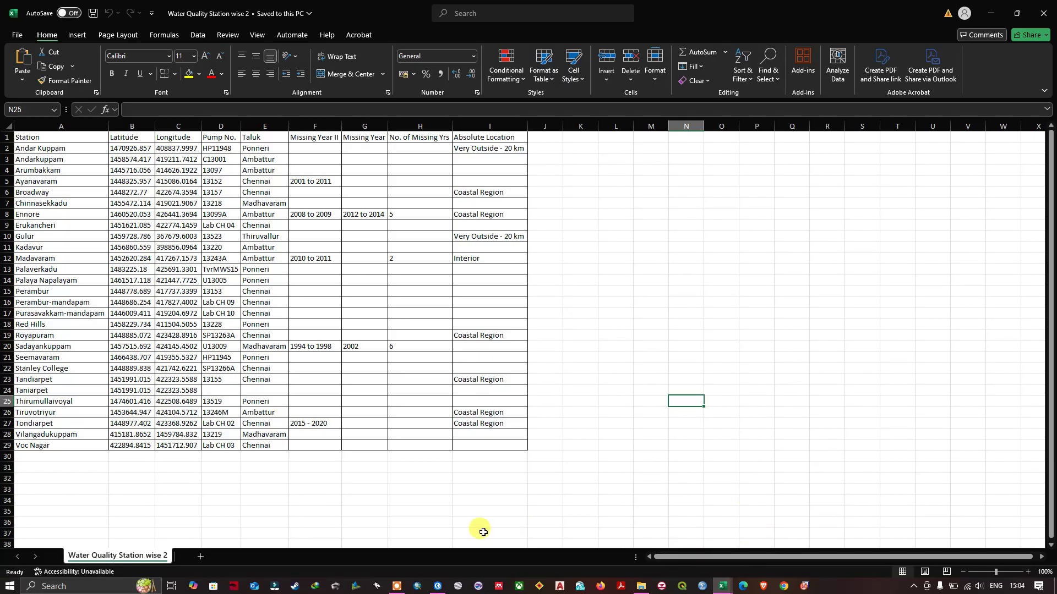
- Switch back to ArcGIS Pro and choose Water Quality Station wise 2.csv from the refreshed Type2 folder as the input table
{"action": "left_click", "coordinate": [438, 586]}
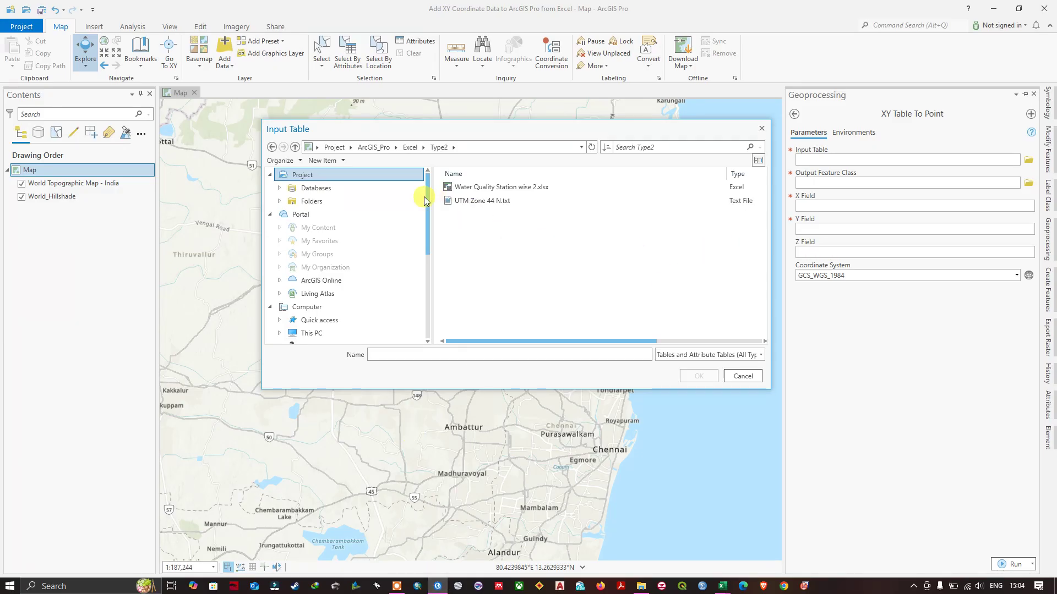
{"action": "left_click", "coordinate": [296, 147]}
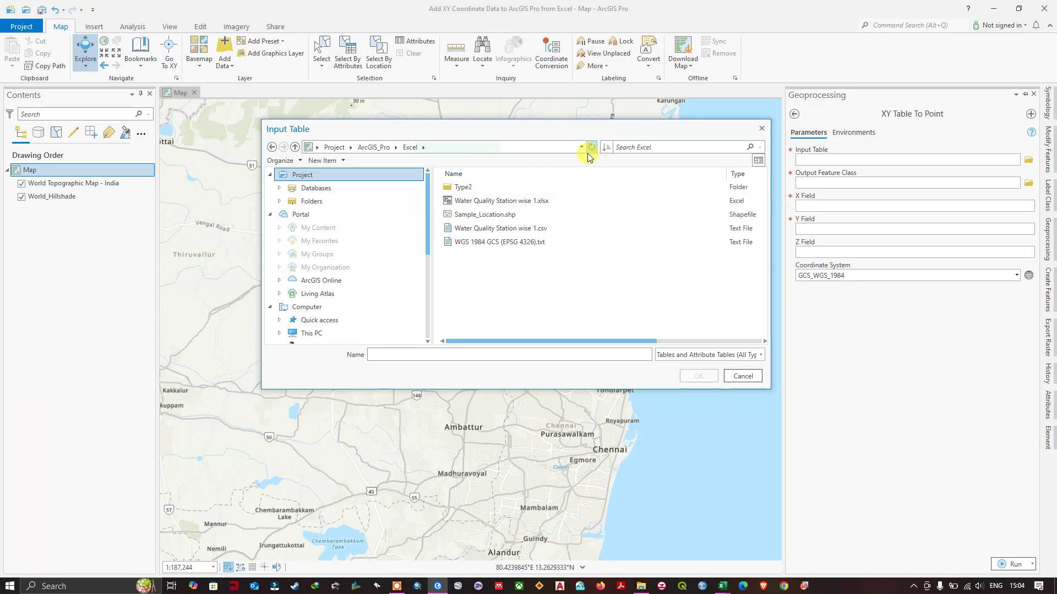
{"action": "double_click", "coordinate": [494, 187]}
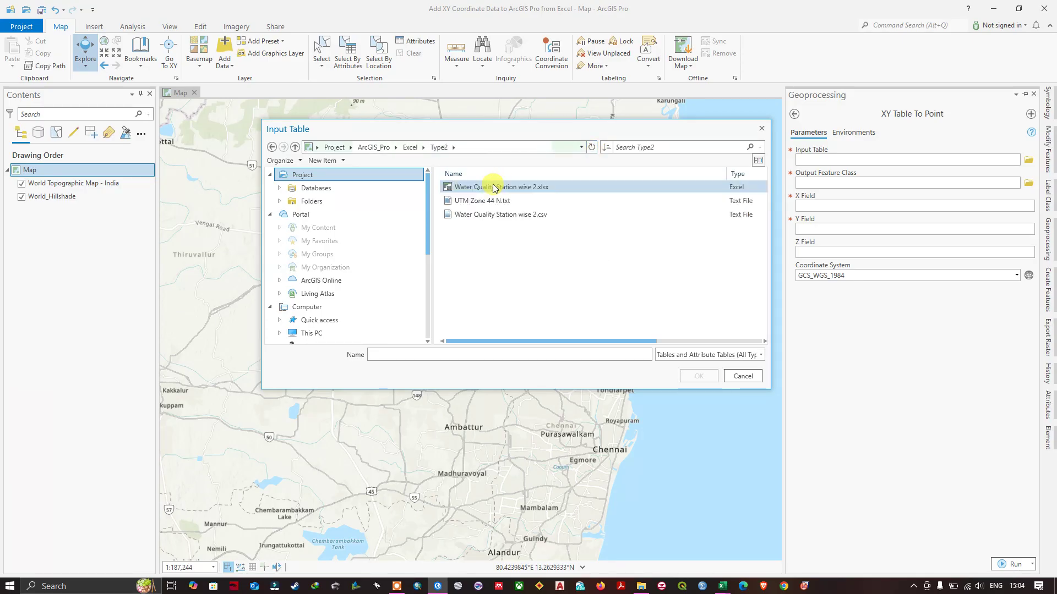
{"action": "left_click", "coordinate": [534, 216]}
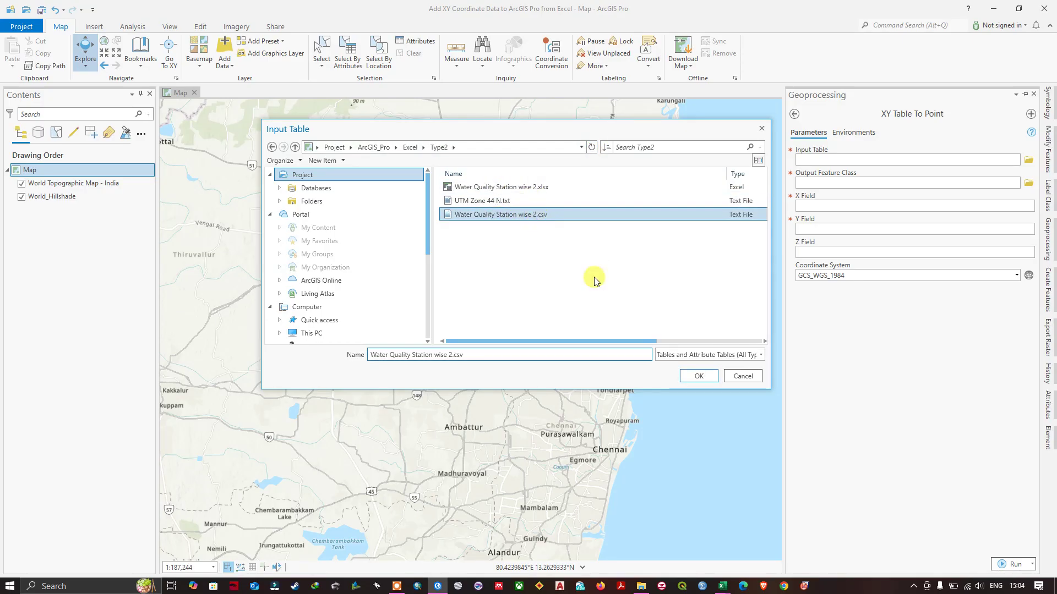
{"action": "left_click", "coordinate": [698, 376]}
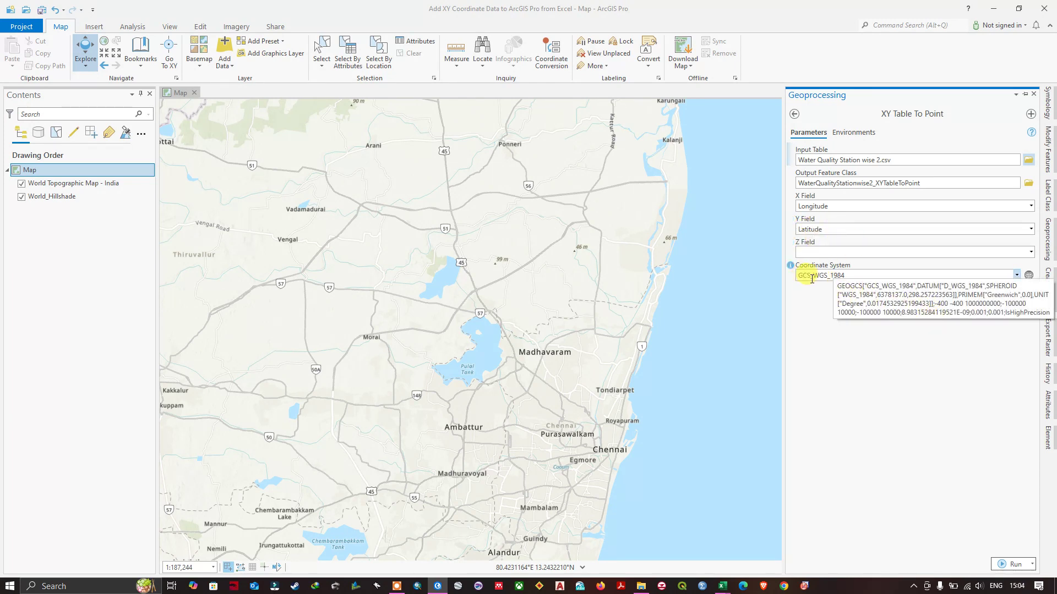
- Set the XY Table To Point coordinate system to WGS 1984 UTM Zone 44N from the favorite coordinate systems
{"action": "left_click", "coordinate": [1017, 275]}
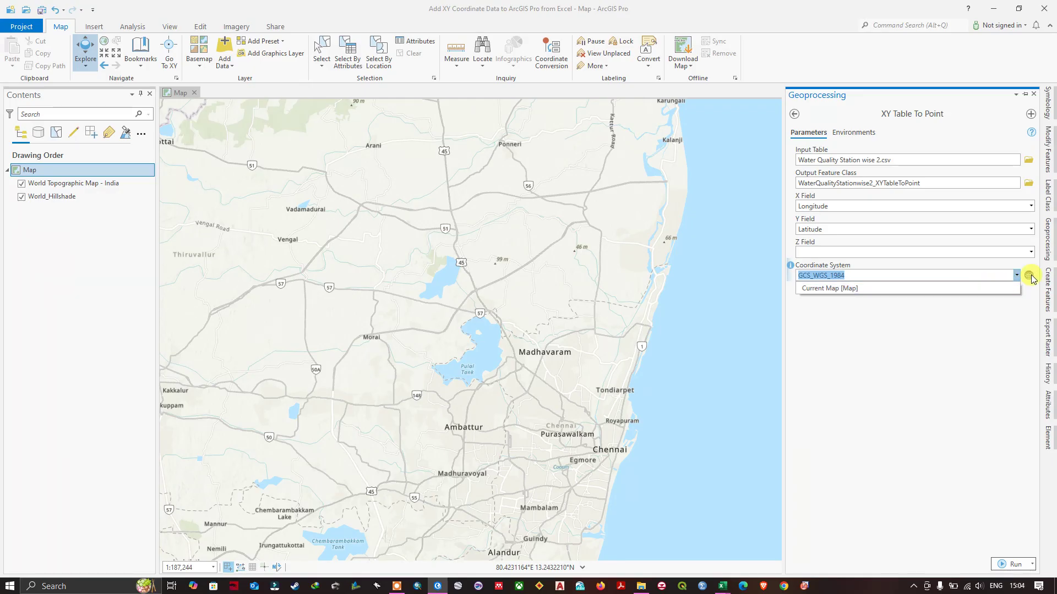
{"action": "left_click", "coordinate": [1029, 275]}
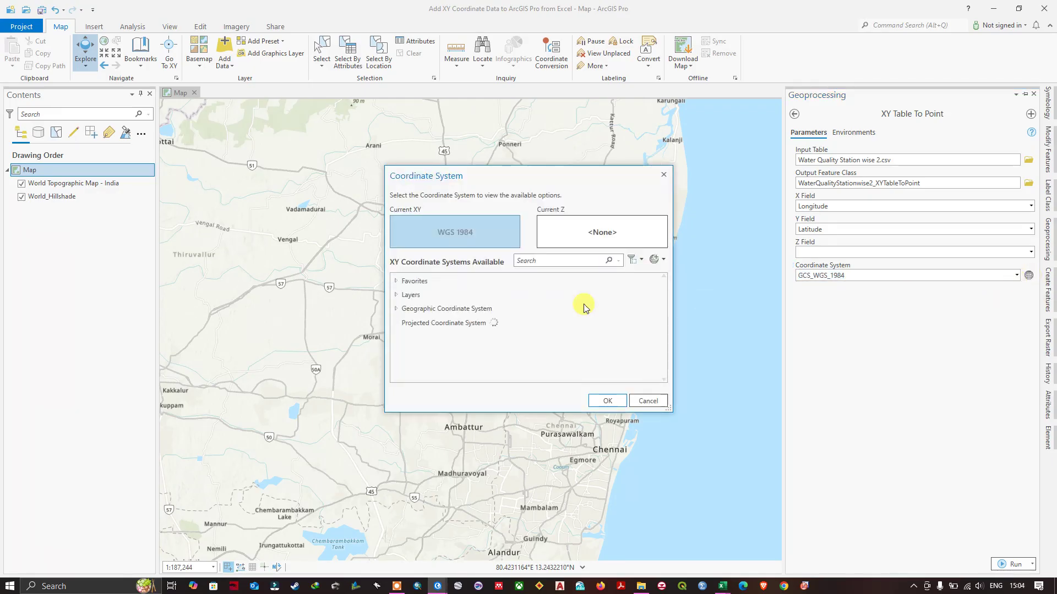
{"action": "left_click", "coordinate": [397, 350]}
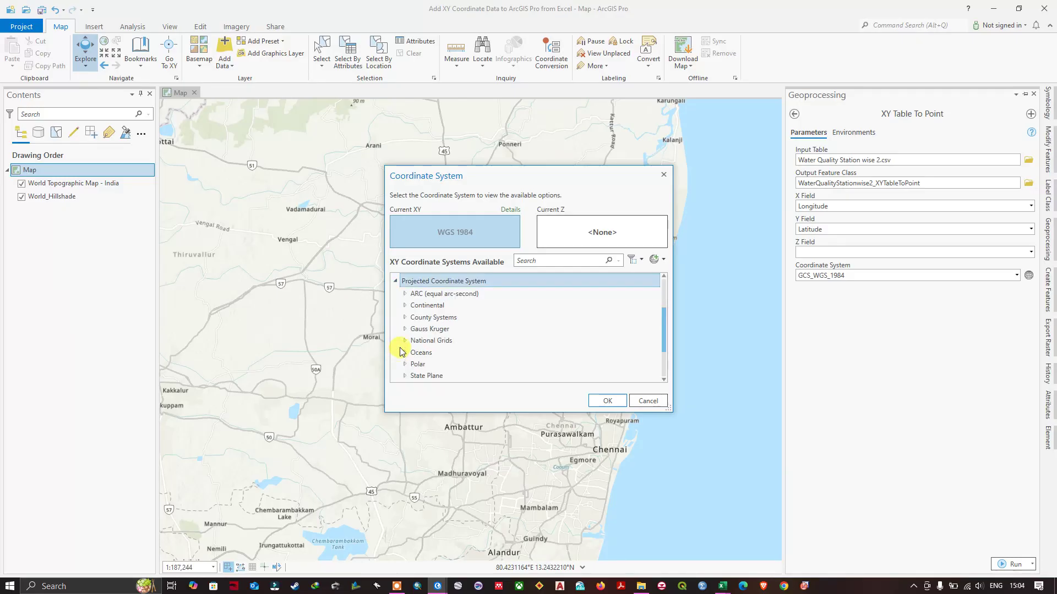
{"action": "left_click", "coordinate": [395, 280]}
{"action": "left_click", "coordinate": [457, 310]}
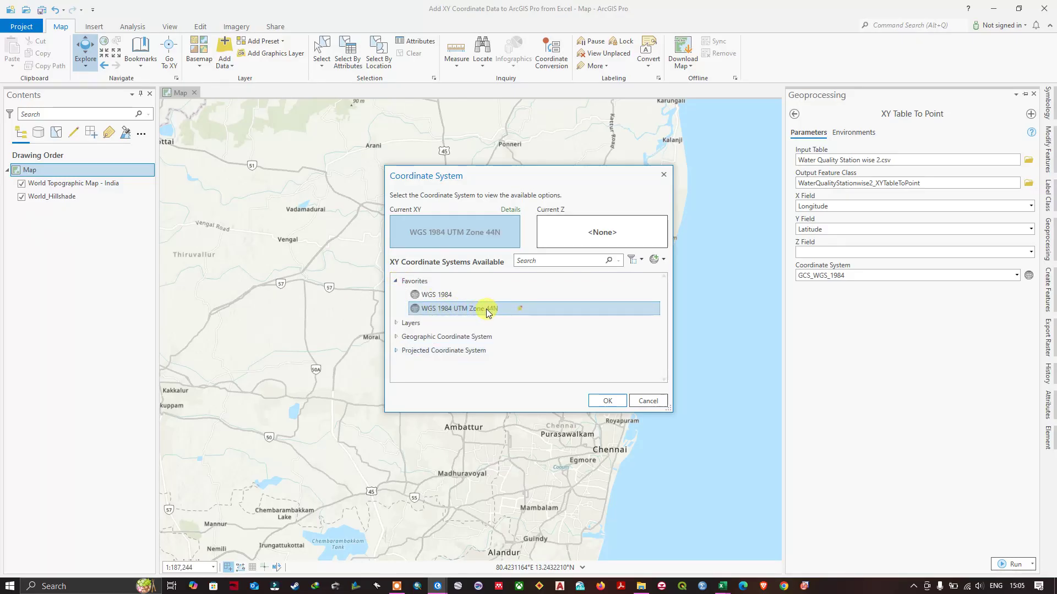
{"action": "left_click", "coordinate": [606, 401]}
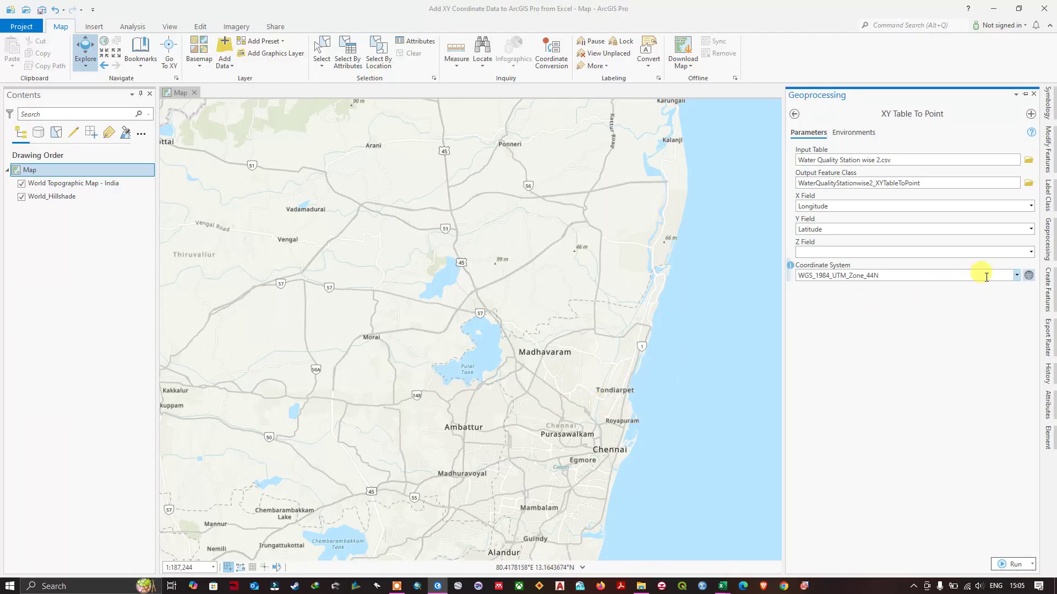
{"action": "left_click", "coordinate": [1016, 275]}
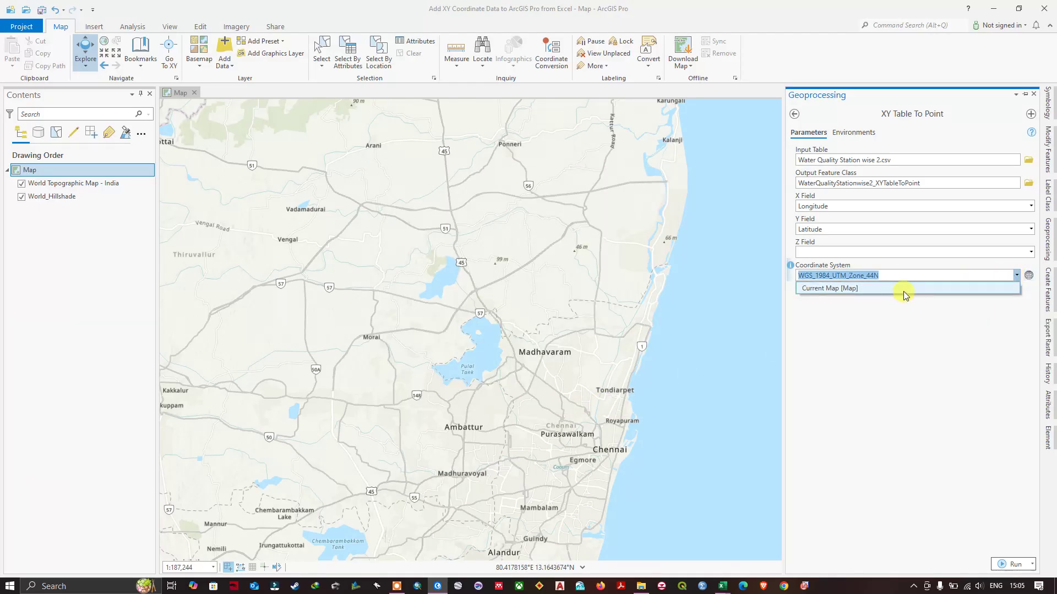
{"action": "left_click", "coordinate": [920, 315]}
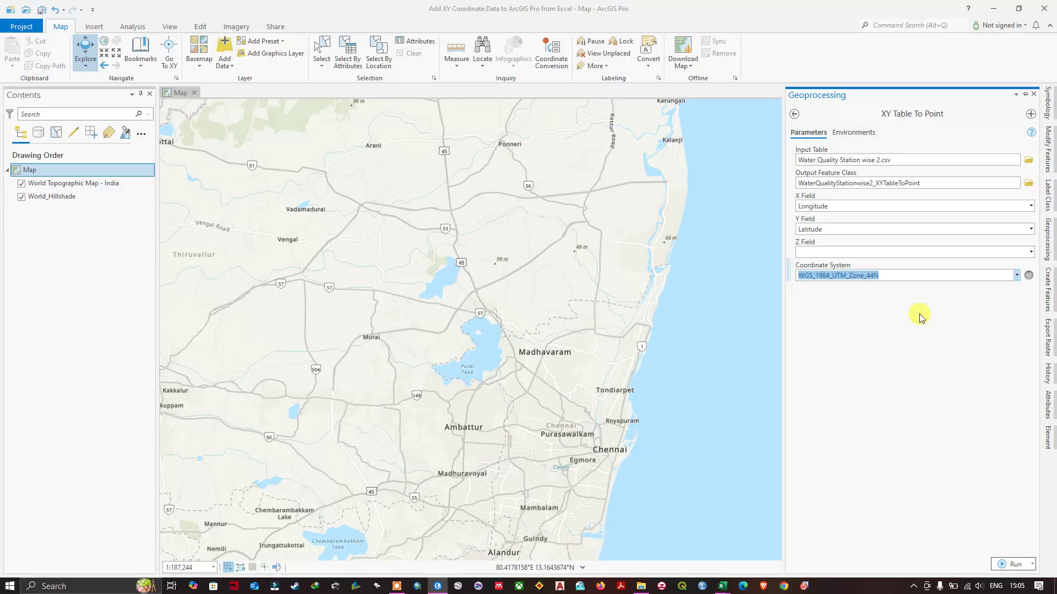
- Run XY Table To Point and inspect the plotted station points around Chennai
{"action": "left_click", "coordinate": [1010, 565]}
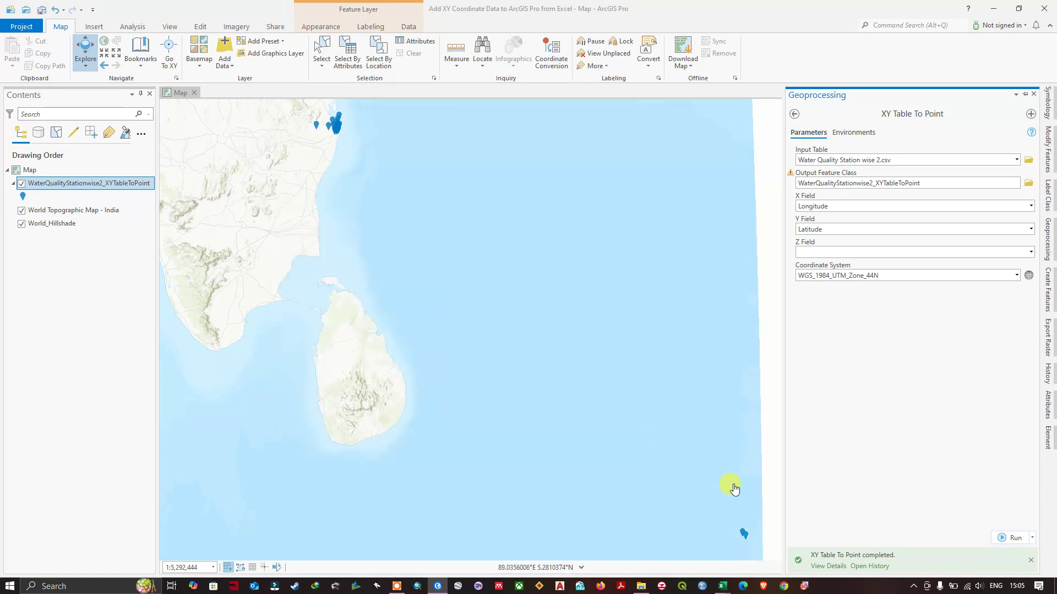
{"action": "scroll", "coordinate": [314, 118], "scroll_direction": "up", "scroll_amount": 5}
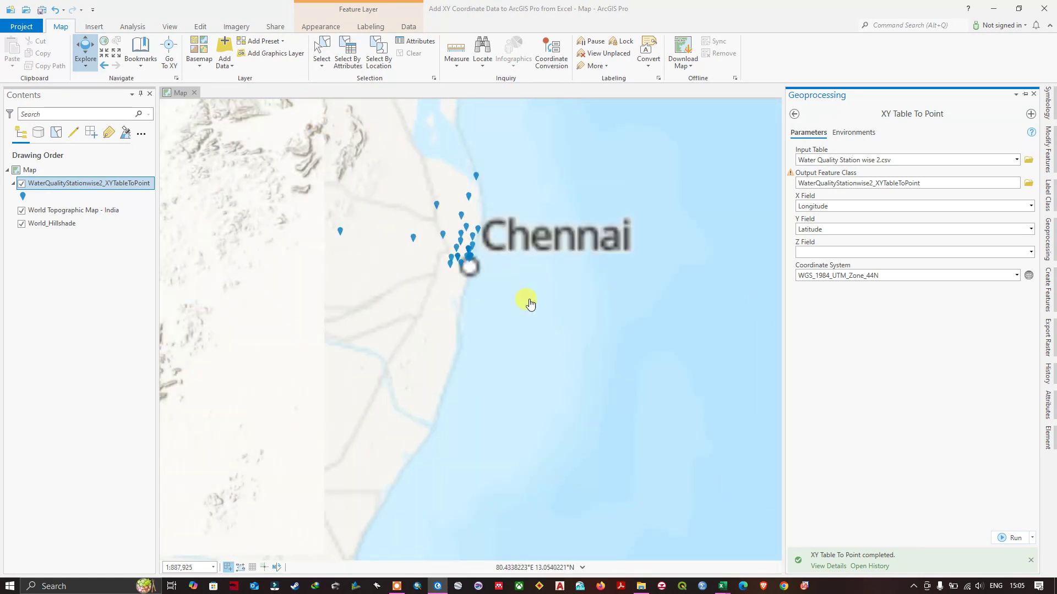
{"action": "left_click_drag", "start_coordinate": [549, 292], "coordinate": [674, 387]}
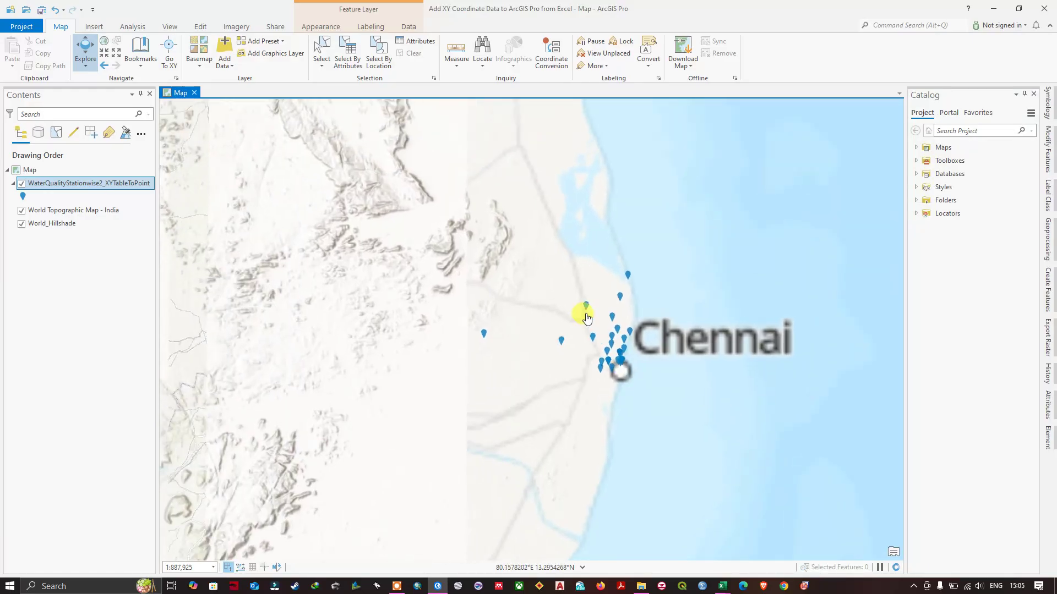
{"action": "scroll", "coordinate": [583, 311], "scroll_direction": "up", "scroll_amount": 2}
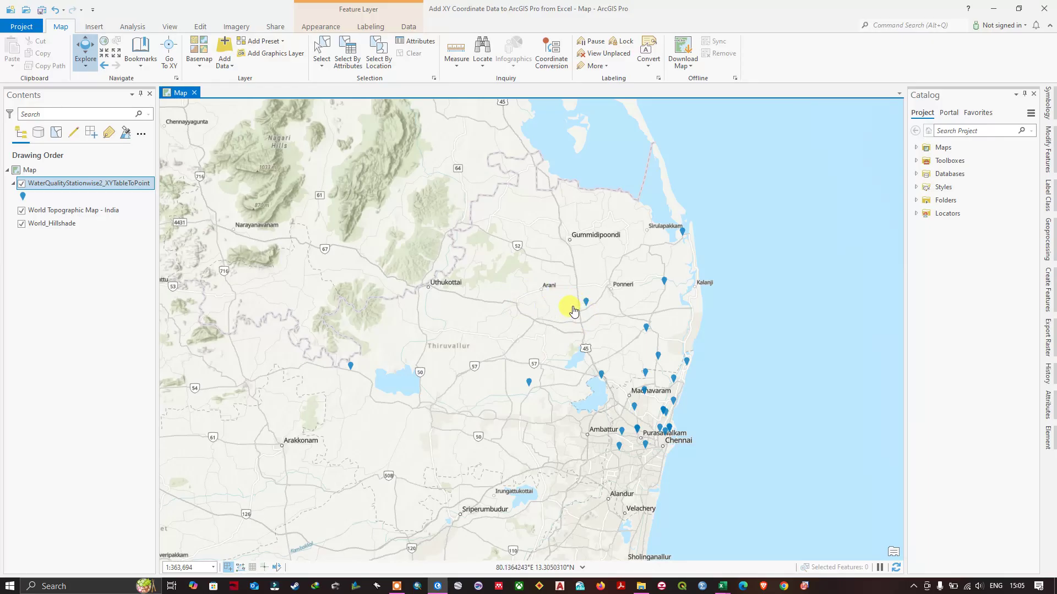
- View the data export options available for the WaterQualityStationwise2_XYTableToPoint layer, leaving without exporting
{"action": "right_click", "coordinate": [89, 183]}
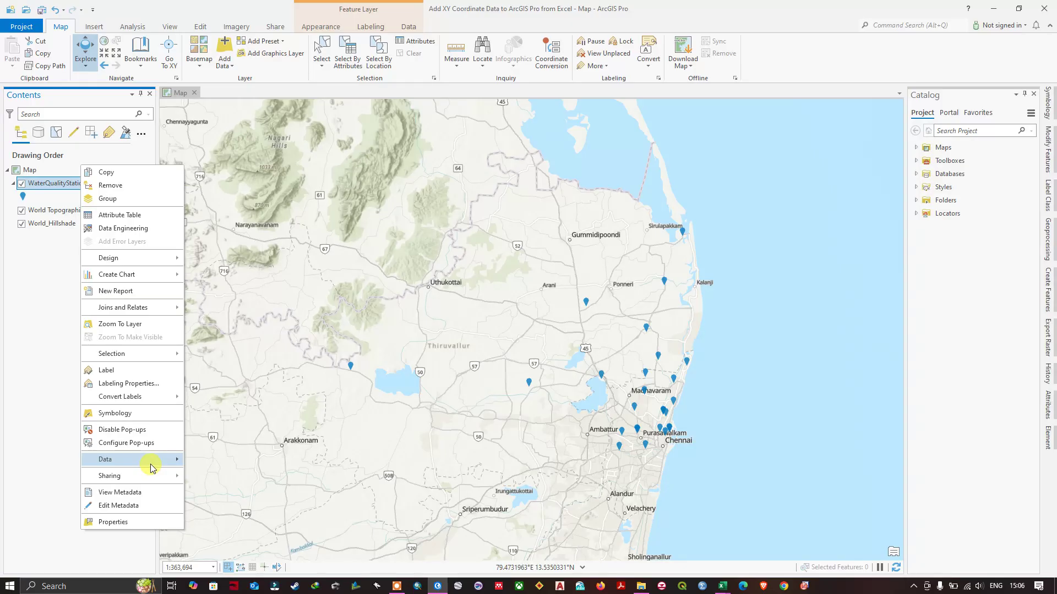
{"action": "mouse_move", "coordinate": [153, 468]}
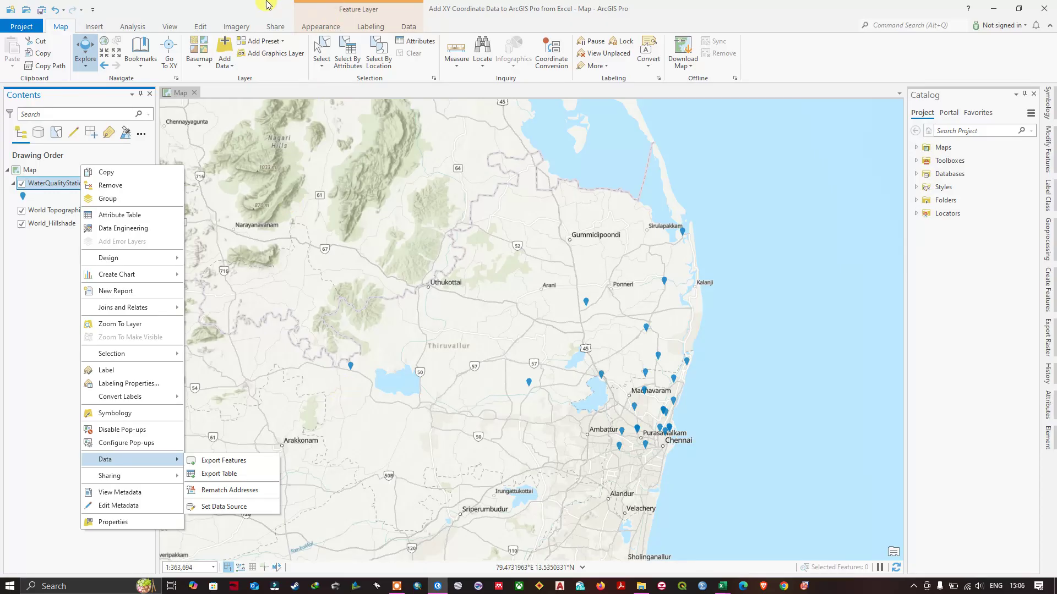
{"action": "key", "text": "Escape"}
{"action": "key", "text": "Escape"}
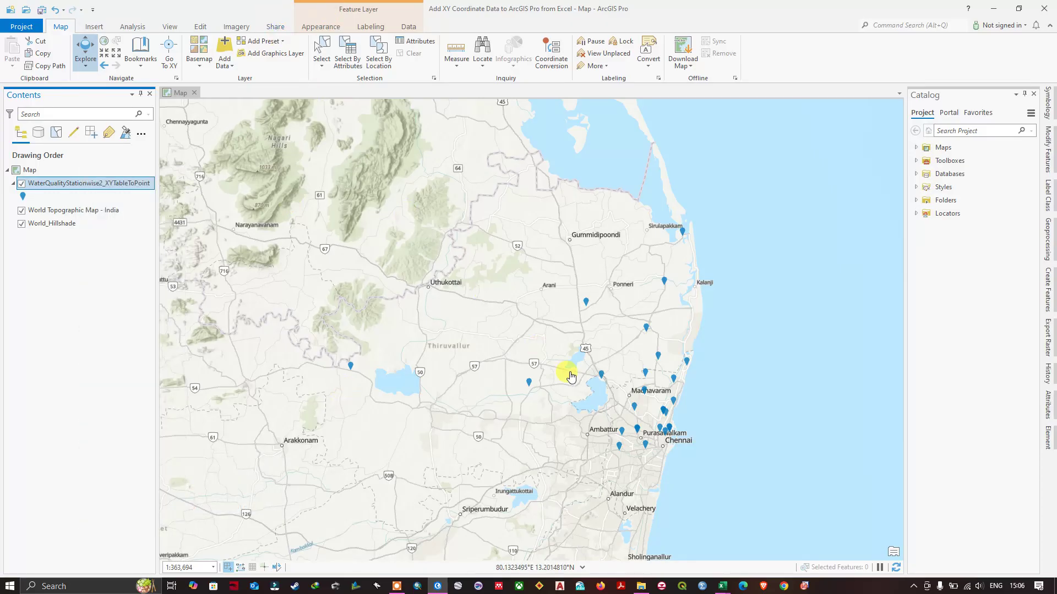